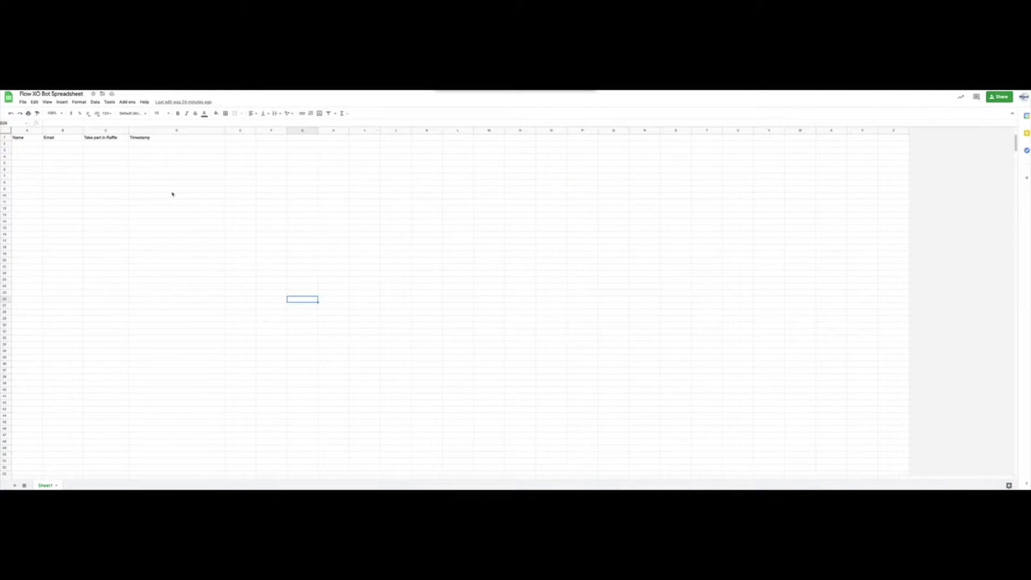
pyautogui.click(132, 185)
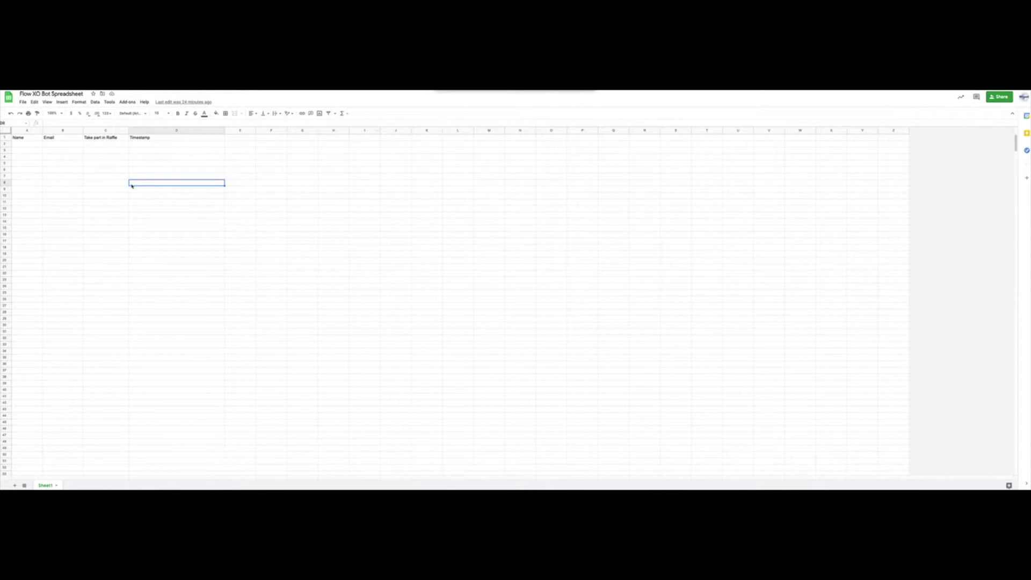
pyautogui.click(54, 155)
pyautogui.click(21, 140)
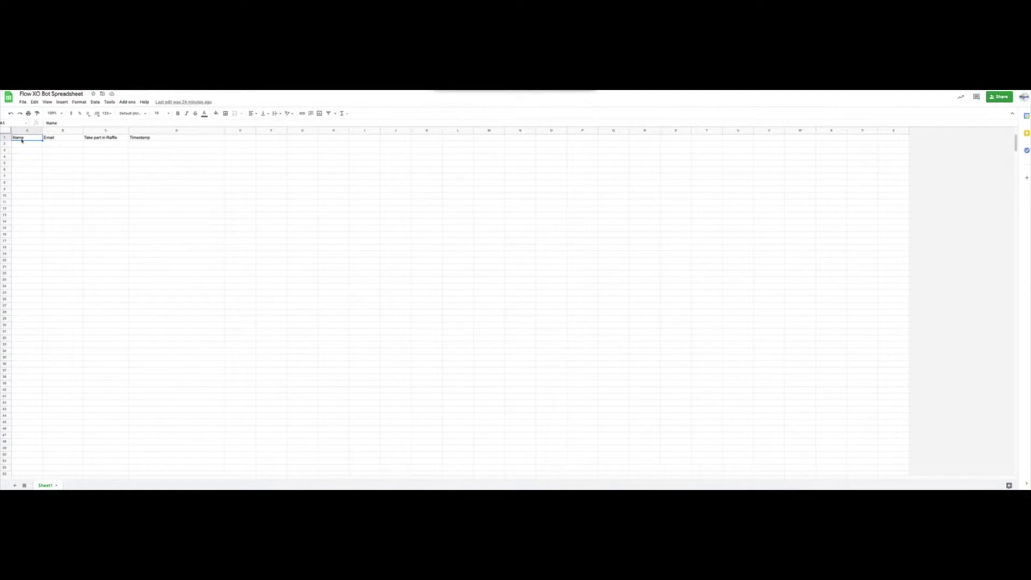
pyautogui.click(63, 139)
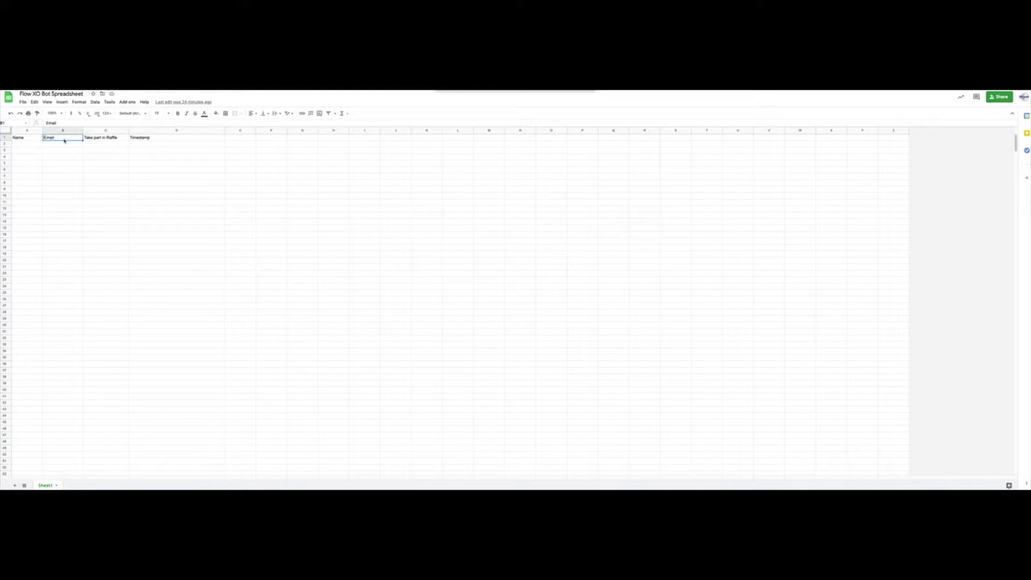
pyautogui.moveTo(97, 140)
pyautogui.mouseDown()
pyautogui.moveTo(118, 142)
pyautogui.moveTo(118, 219)
pyautogui.moveTo(116, 138)
pyautogui.mouseUp()
pyautogui.click(145, 139)
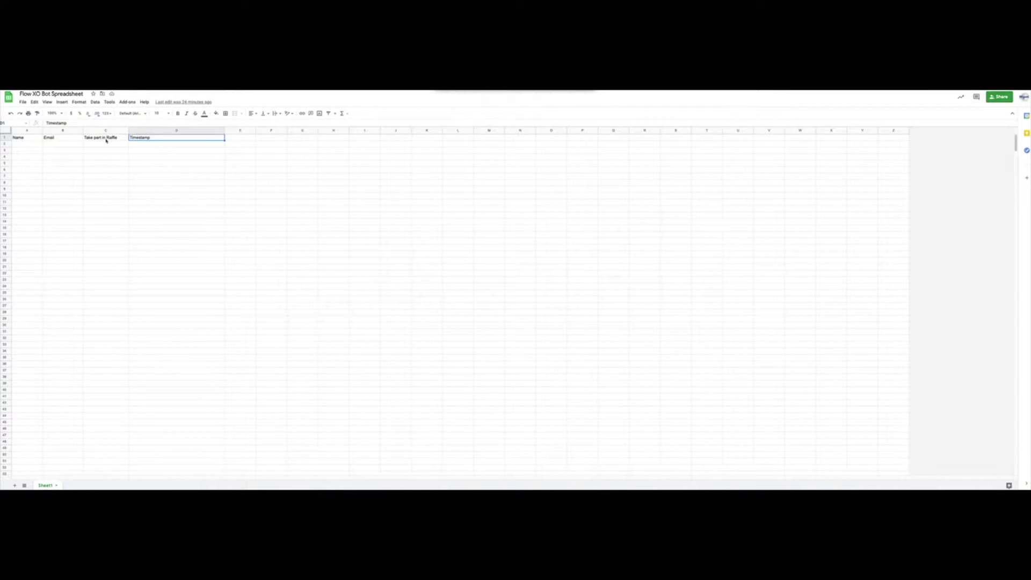
pyautogui.click(106, 139)
pyautogui.click(26, 138)
pyautogui.click(30, 145)
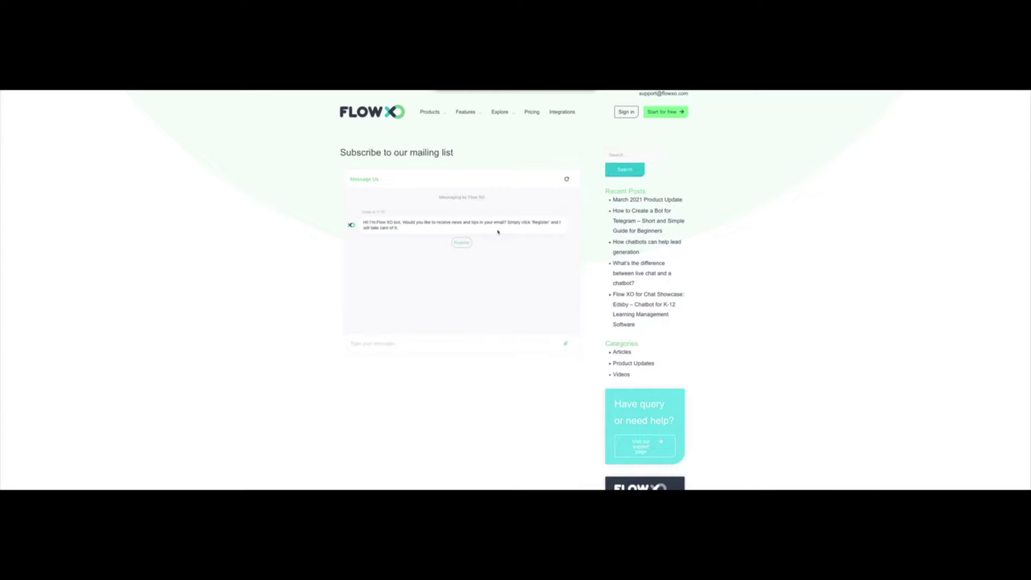
# - Start registering with the chatbot and send it the registrant's name and email address
pyautogui.click(463, 244)
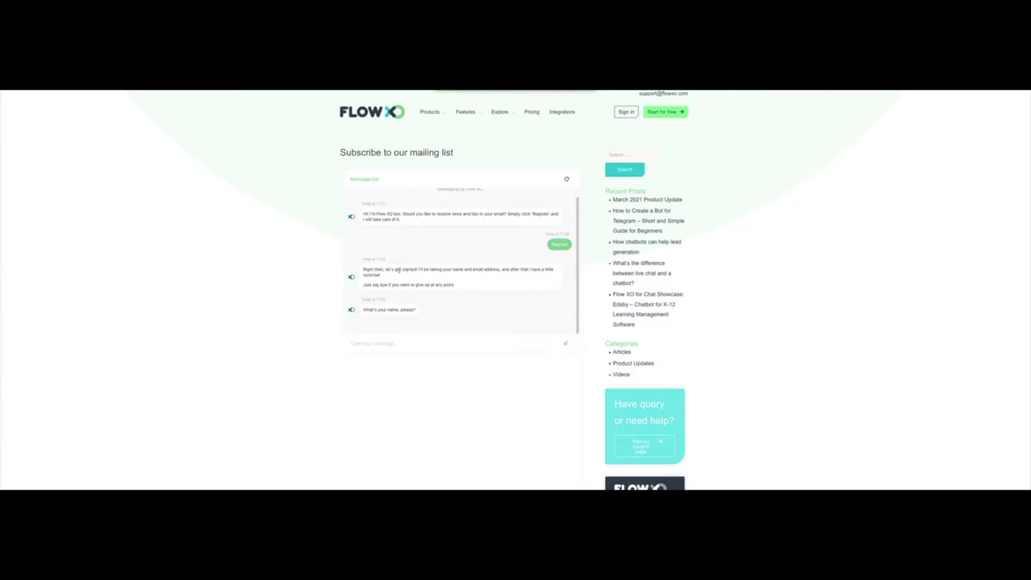
pyautogui.moveTo(502, 270); pyautogui.dragTo(559, 271)
pyautogui.click(496, 276)
pyautogui.write('Pete')
pyautogui.press('Return')
pyautogui.press('Return')
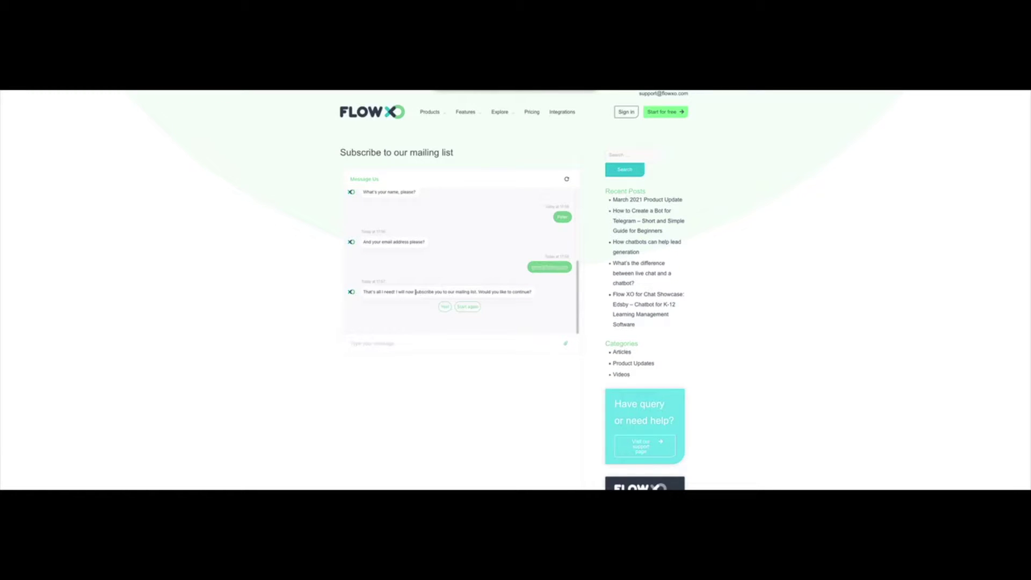
# - Subscribe to the mailing list, then review the registration confirmation and raffle invitation
pyautogui.moveTo(407, 293); pyautogui.dragTo(494, 292)
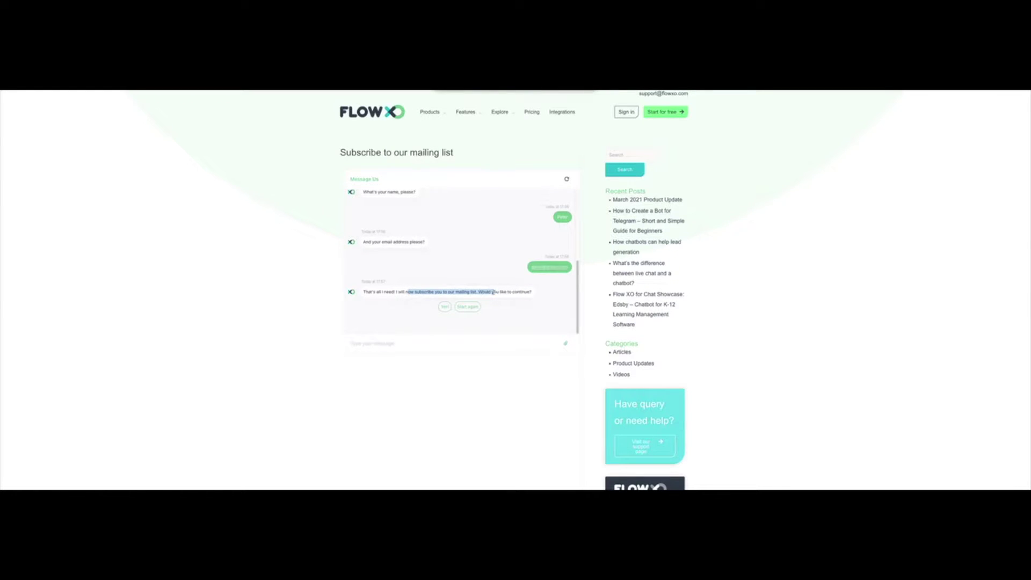
pyautogui.click(446, 307)
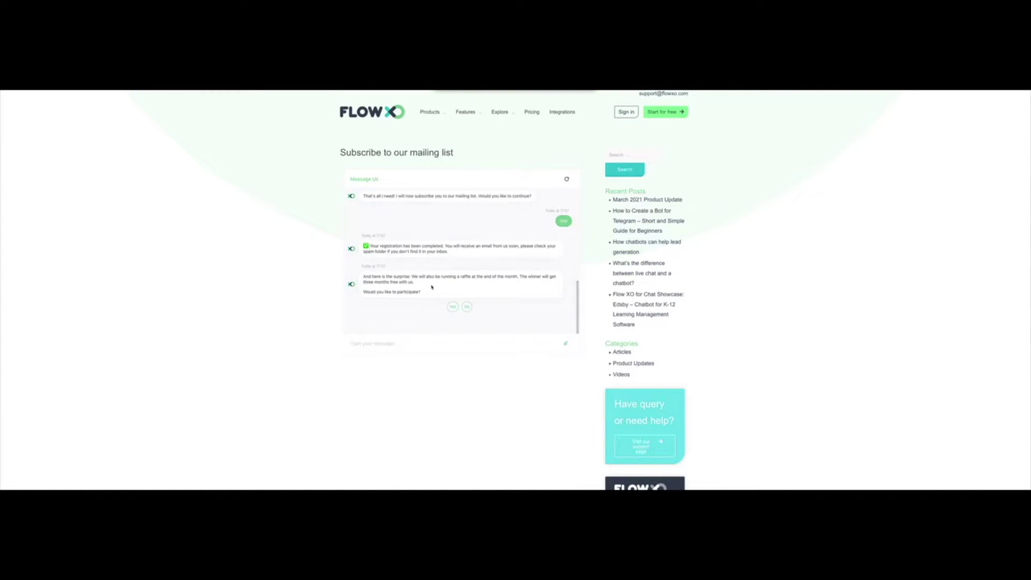
pyautogui.moveTo(382, 245); pyautogui.dragTo(502, 248)
pyautogui.click(501, 249)
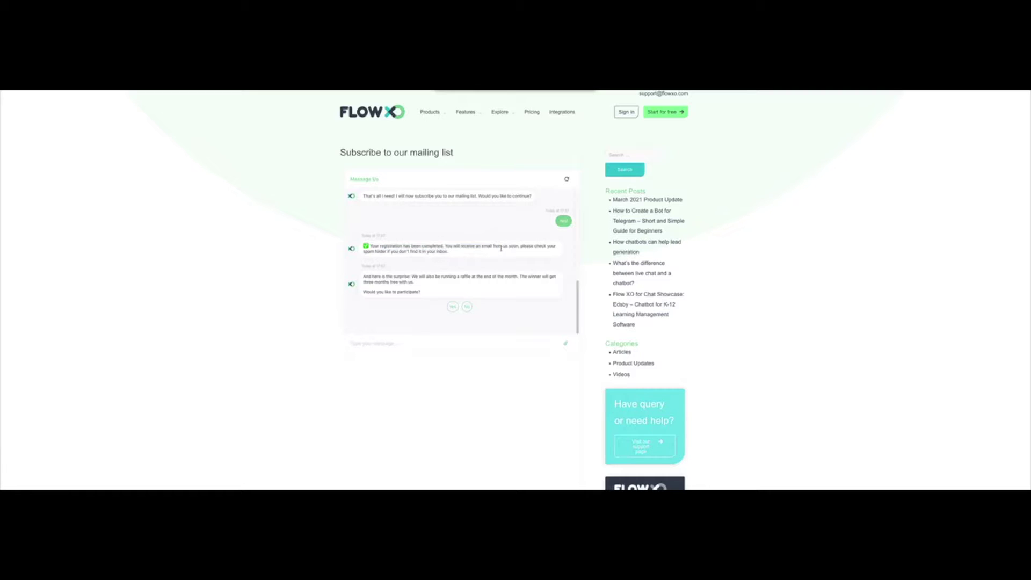
pyautogui.moveTo(364, 277); pyautogui.dragTo(444, 294)
pyautogui.click(444, 295)
# - Join the raffle, then check the sheet's row 2 for the Yes answer in C2 and the timestamp in D2
pyautogui.click(453, 307)
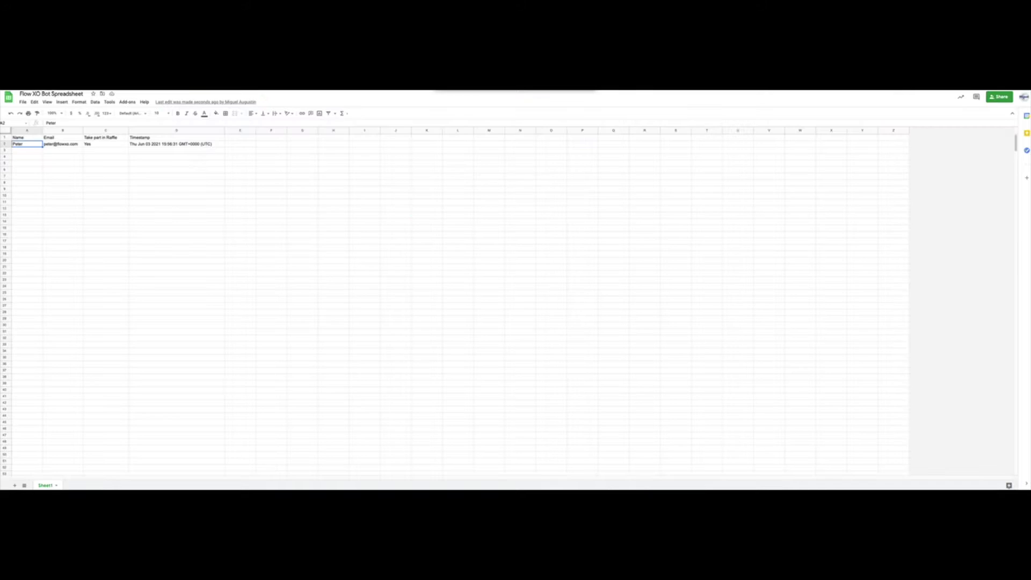
pyautogui.click(85, 208)
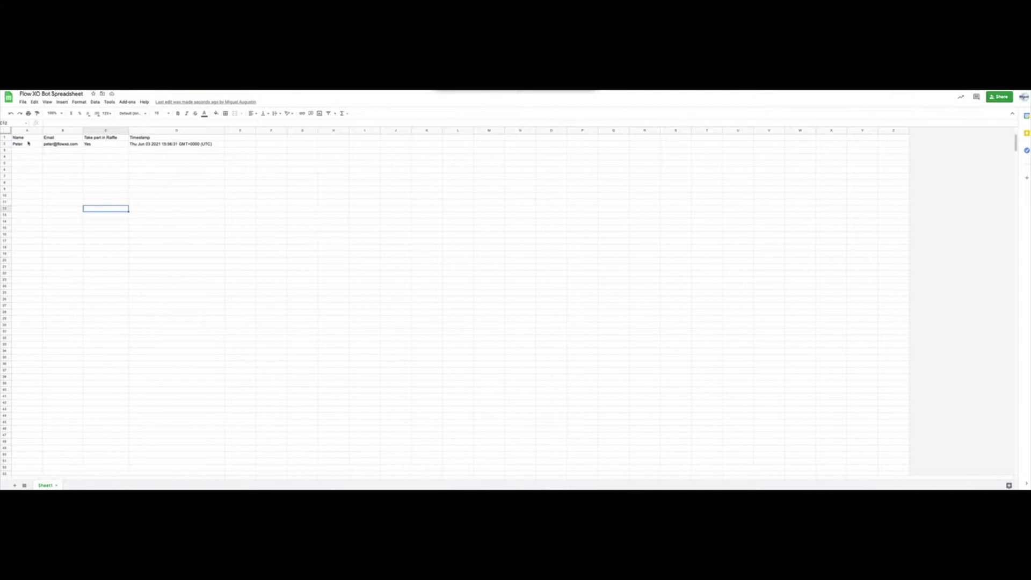
pyautogui.click(90, 144)
pyautogui.click(166, 144)
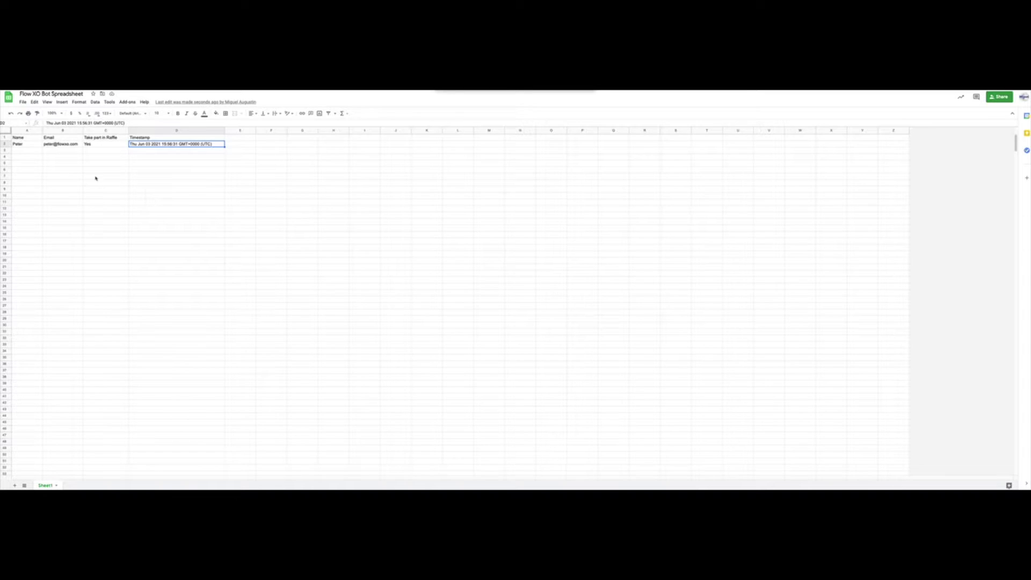
pyautogui.click(197, 198)
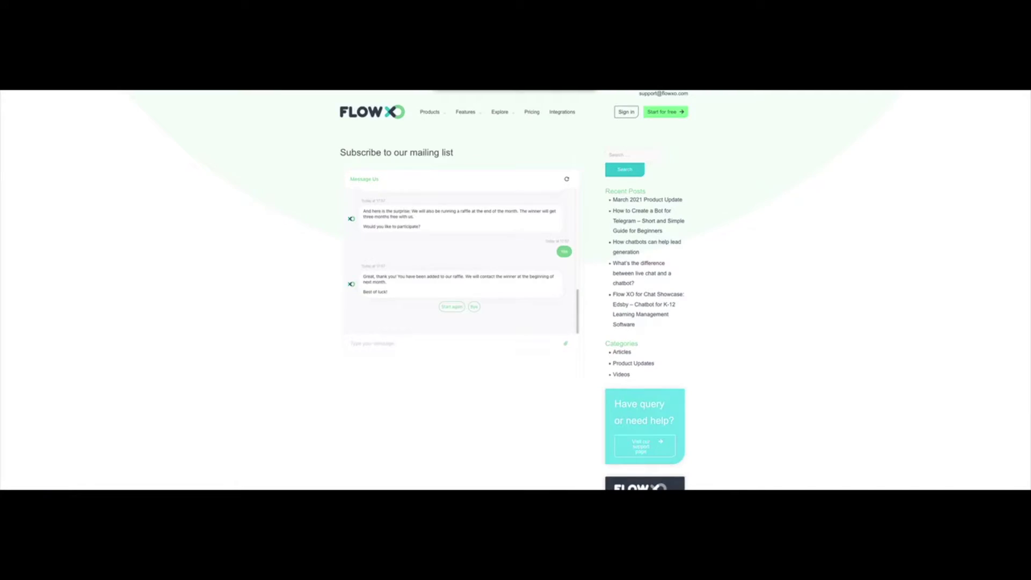
# - Restart the chatbot with Start again and send it the second person's name and email
pyautogui.click(452, 306)
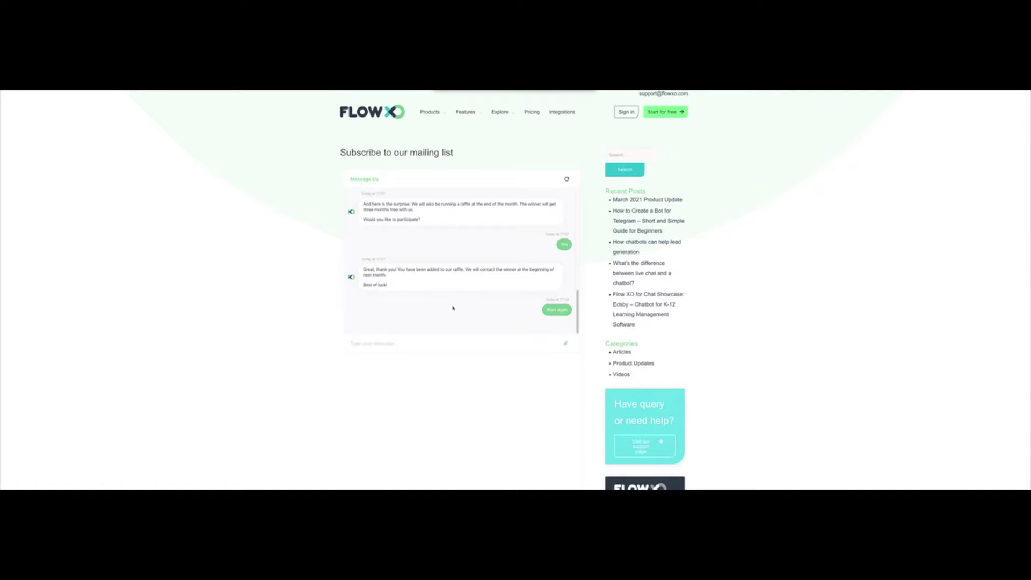
pyautogui.click(425, 344)
pyautogui.write('Jo')
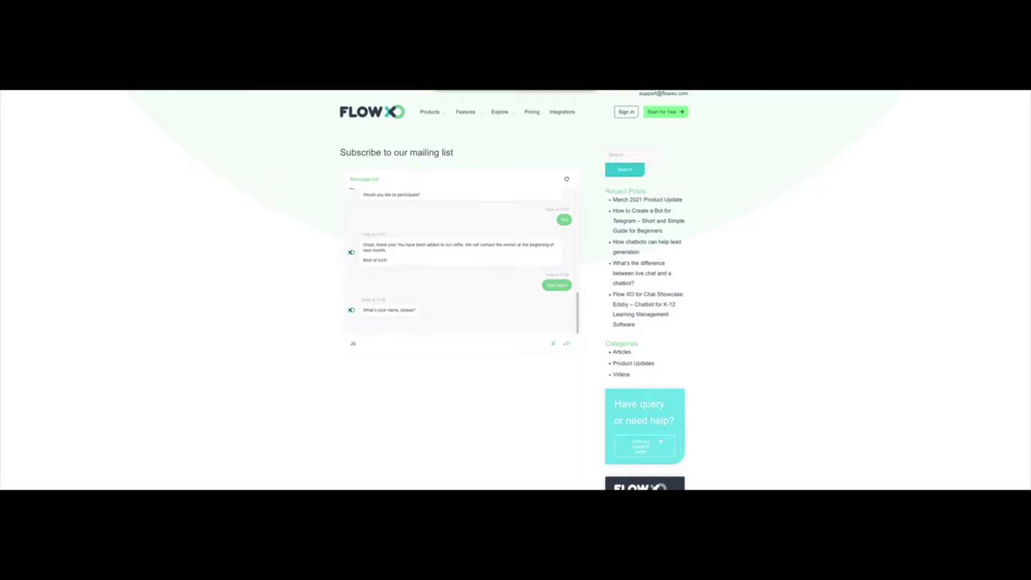
pyautogui.write('hn')
pyautogui.press('Return')
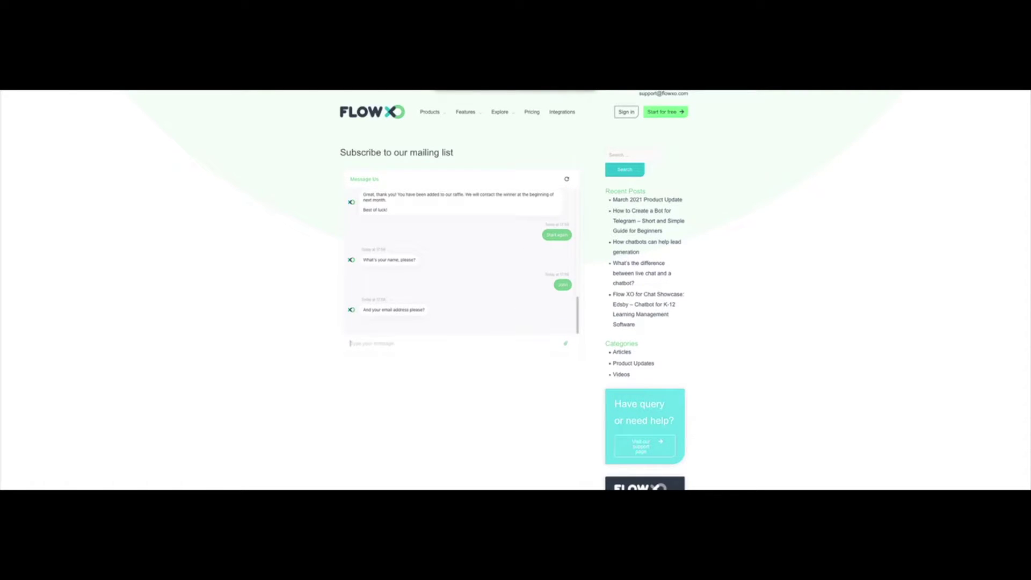
pyautogui.press('Return')
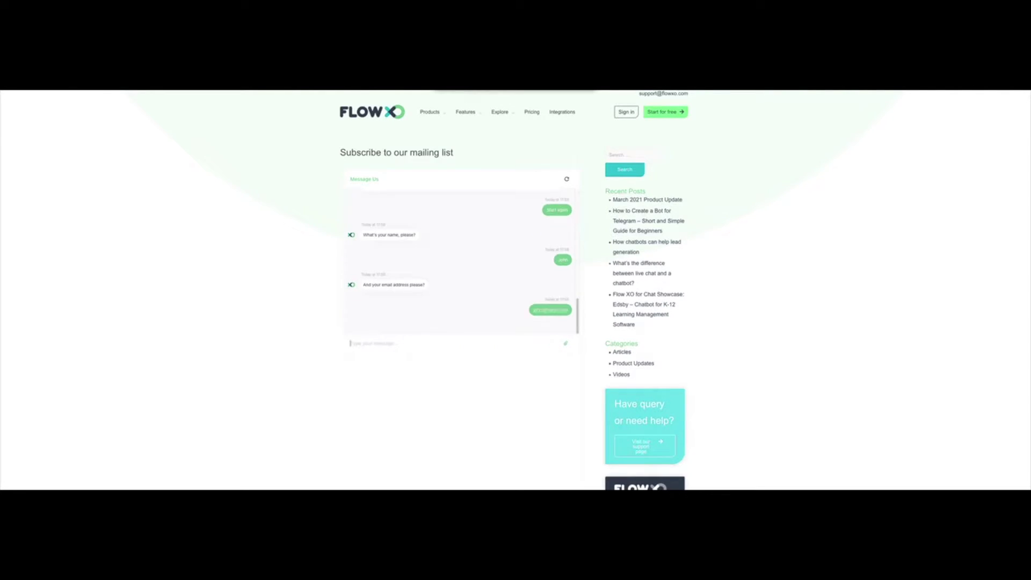
# - Subscribe to the mailing list but answer No to the raffle
pyautogui.click(445, 307)
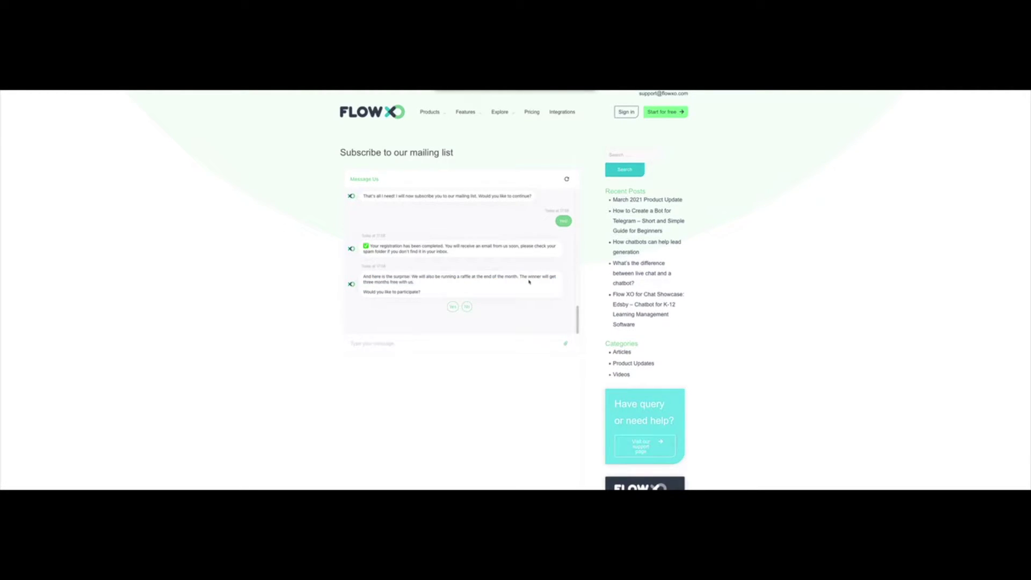
pyautogui.click(467, 307)
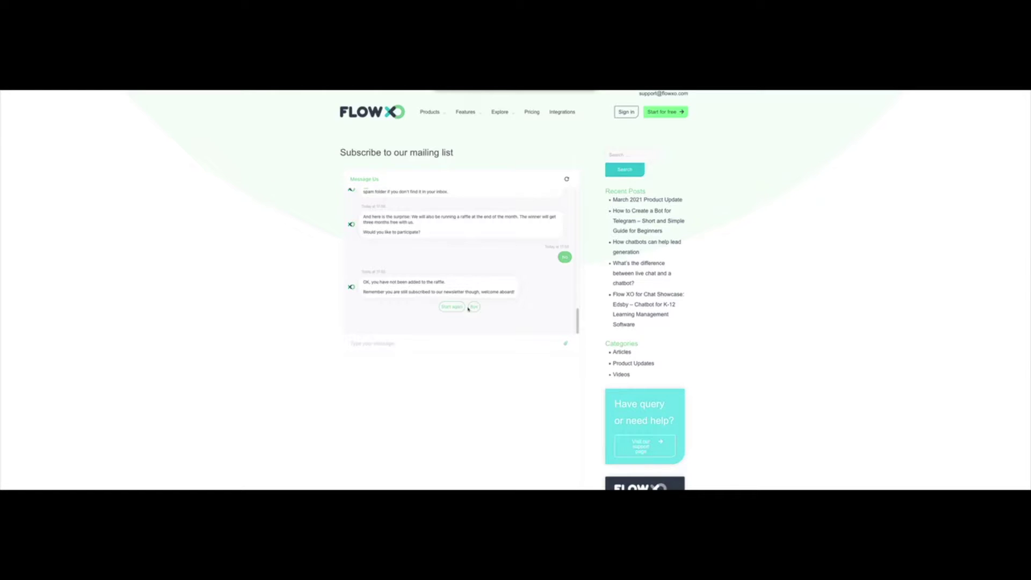
pyautogui.moveTo(463, 283); pyautogui.dragTo(353, 285)
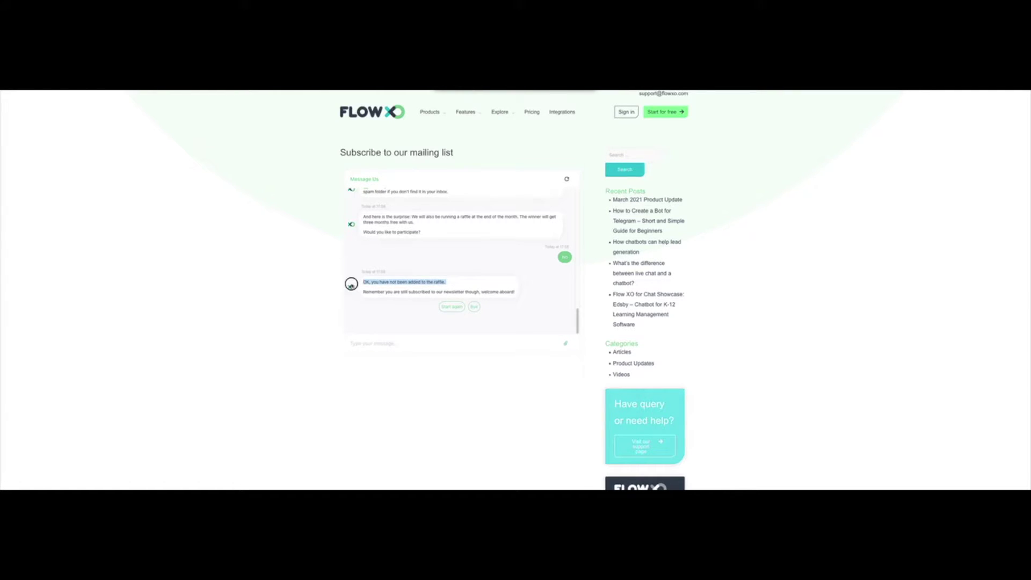
pyautogui.click(394, 316)
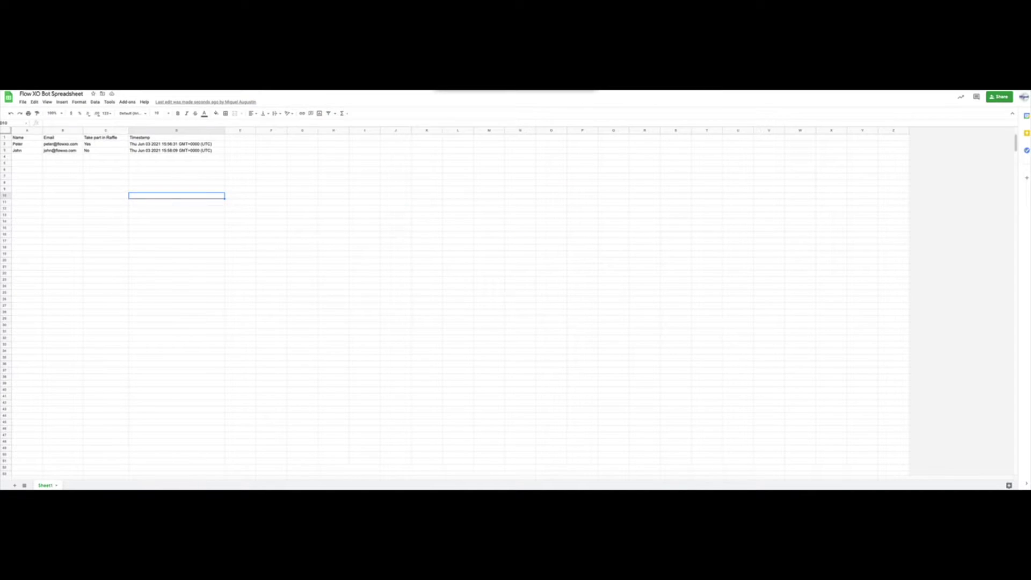
# - Check the sheet's row 3, showing No as the raffle answer in C3
pyautogui.click(58, 165)
pyautogui.click(29, 151)
pyautogui.click(107, 151)
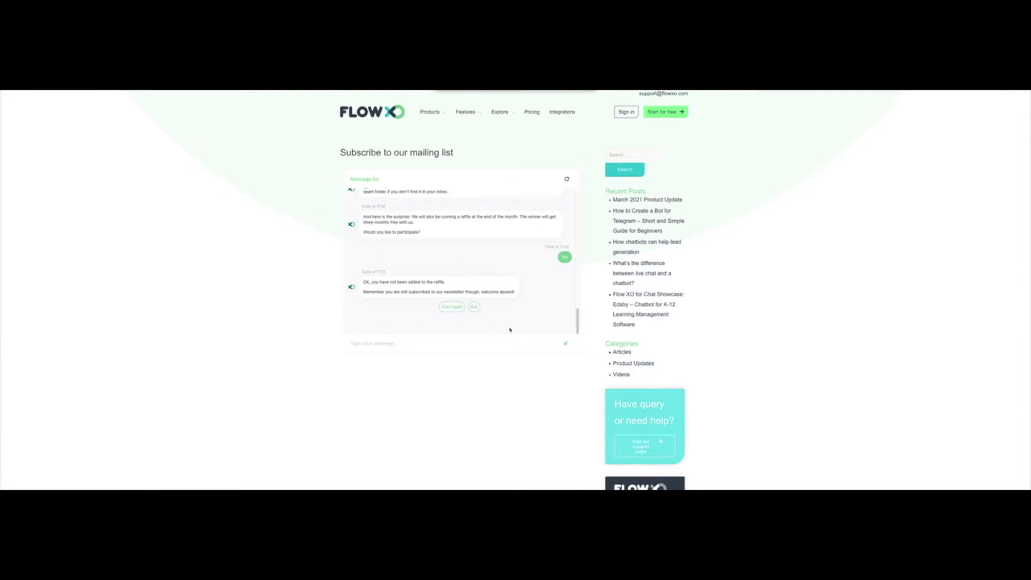
# - End the bot conversation and review the surprise and raffle invitation messages in the chat
pyautogui.click(475, 307)
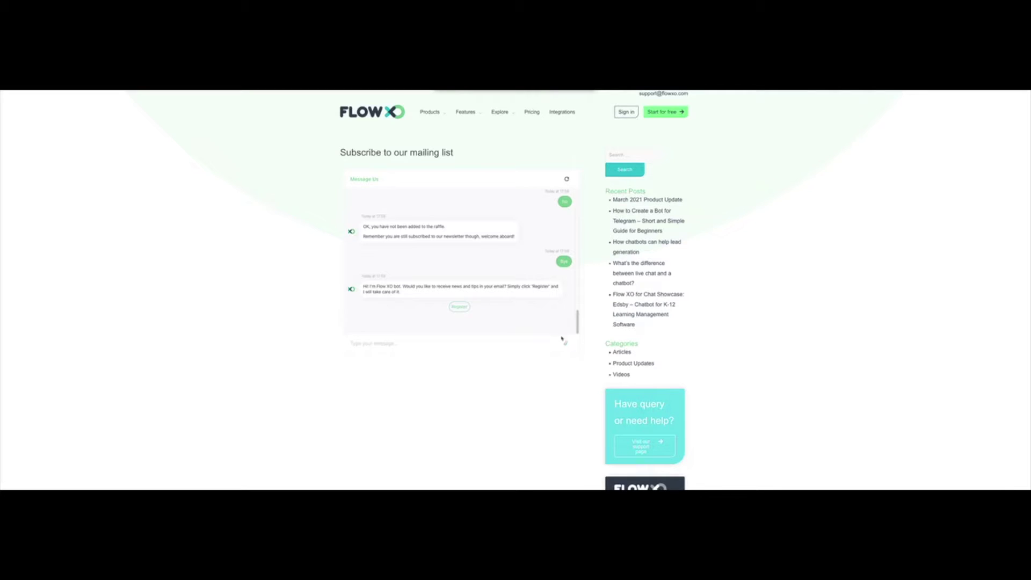
pyautogui.moveTo(578, 322); pyautogui.dragTo(572, 195)
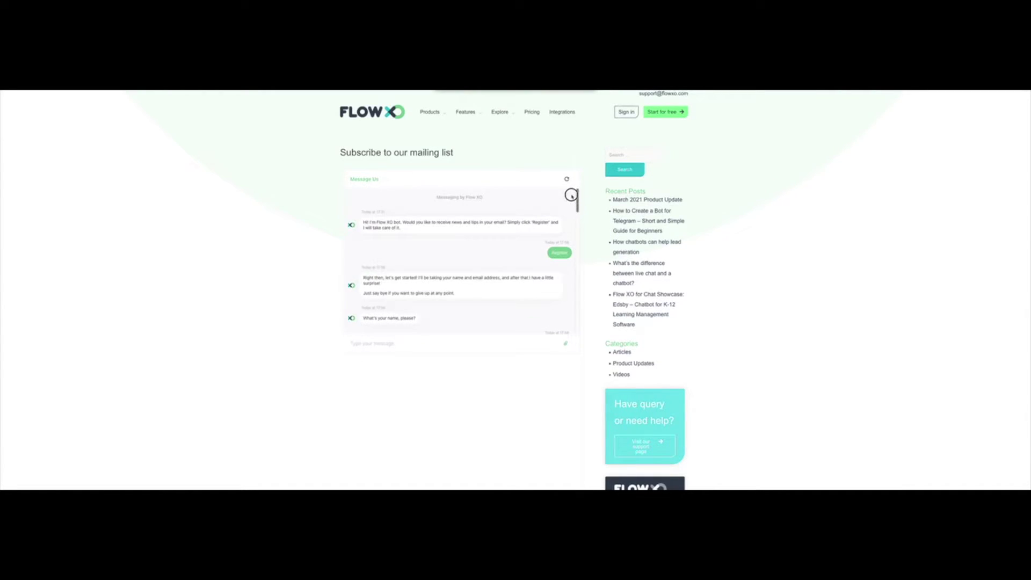
pyautogui.scroll(-2, 539, 266)
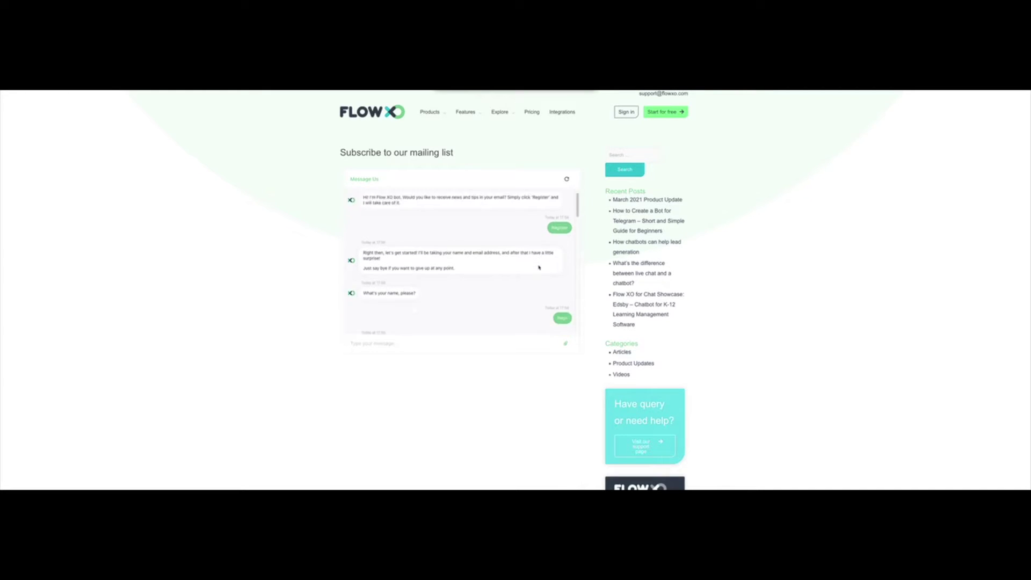
pyautogui.moveTo(502, 231); pyautogui.dragTo(552, 237)
pyautogui.click(495, 284)
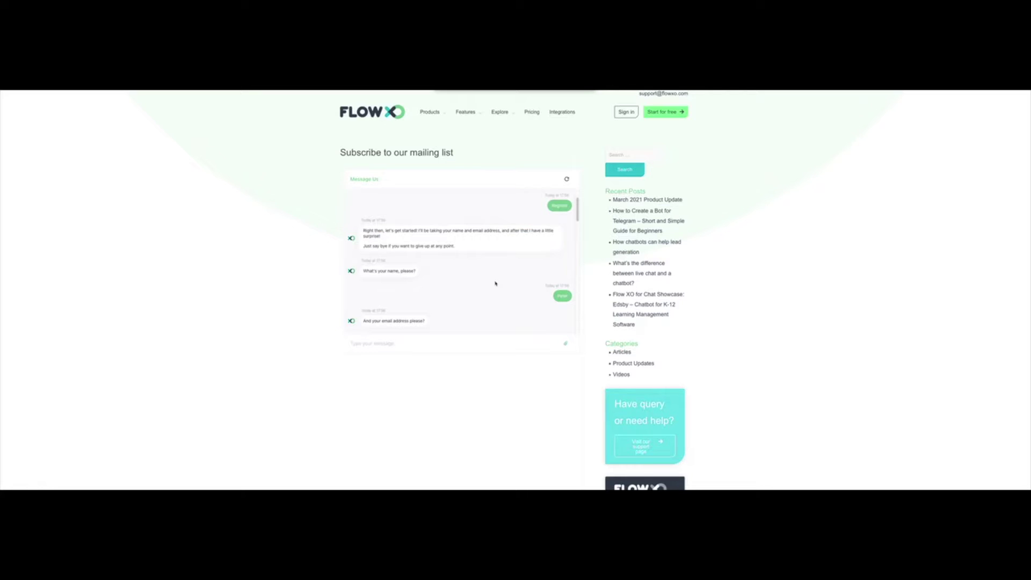
pyautogui.scroll(-6, 495, 284)
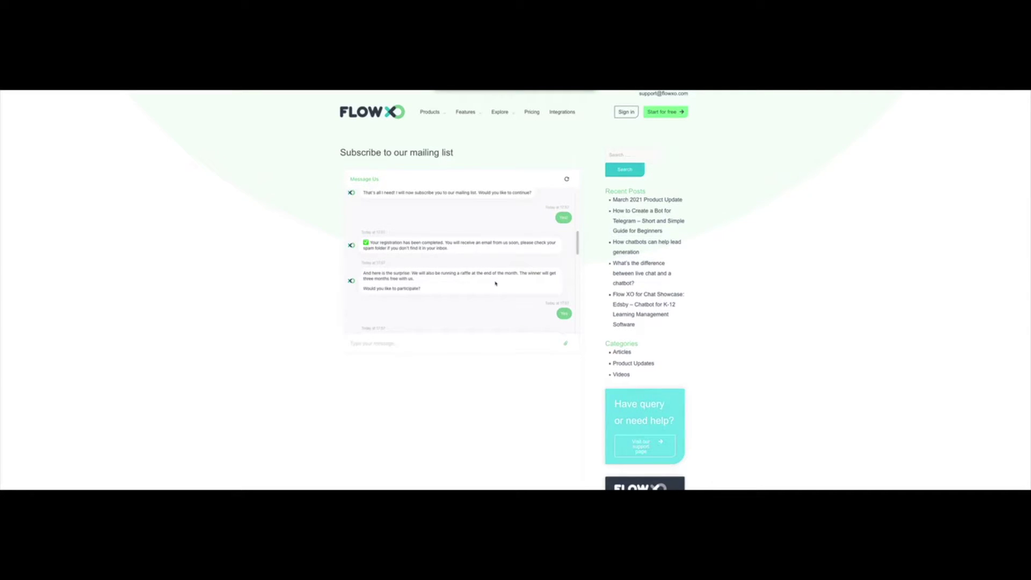
pyautogui.moveTo(432, 288); pyautogui.dragTo(363, 274)
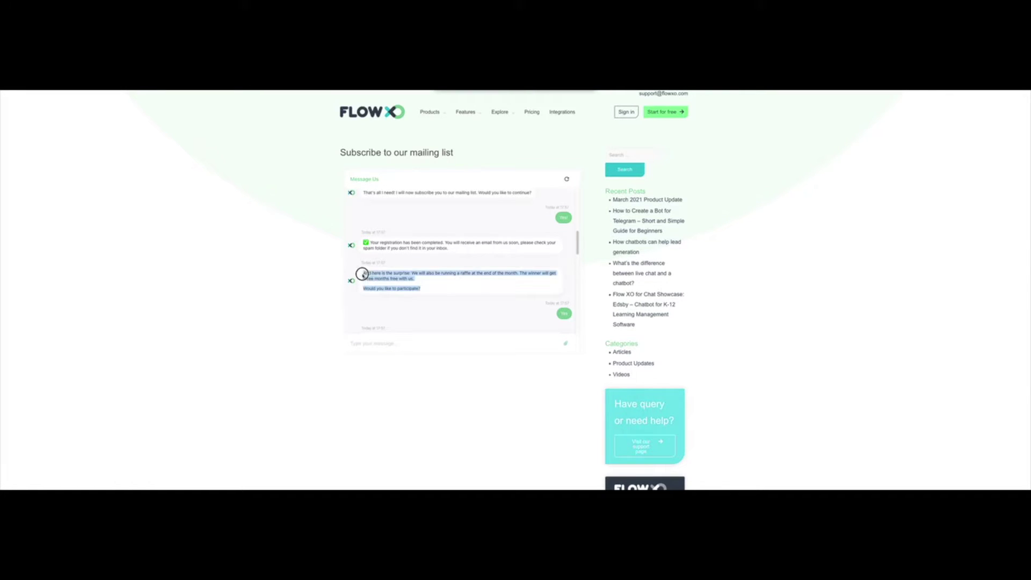
pyautogui.click(447, 285)
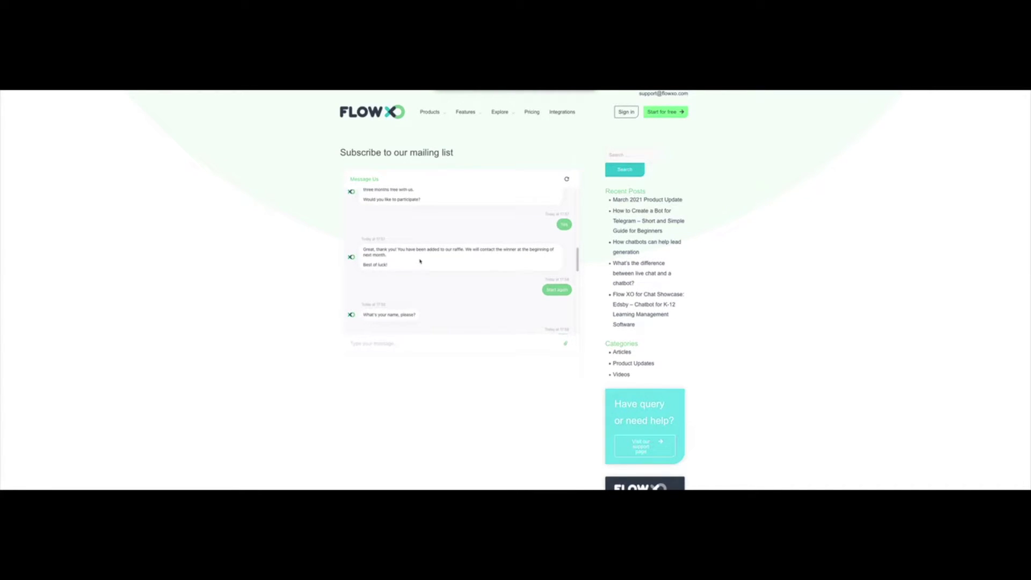
# - Review the bot's added-to-raffle and not-added-to-raffle replies
pyautogui.moveTo(391, 248); pyautogui.dragTo(531, 253)
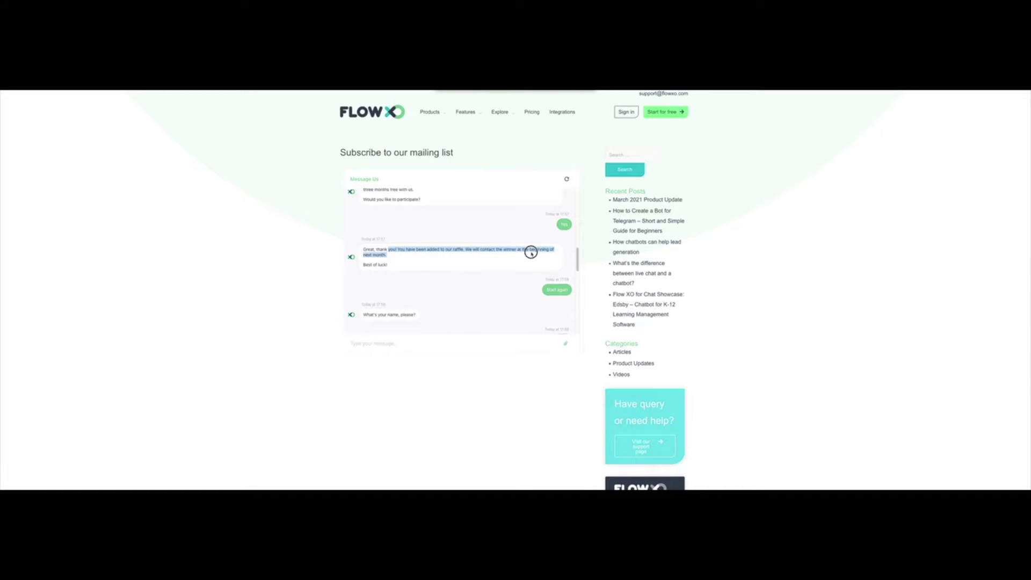
pyautogui.click(506, 274)
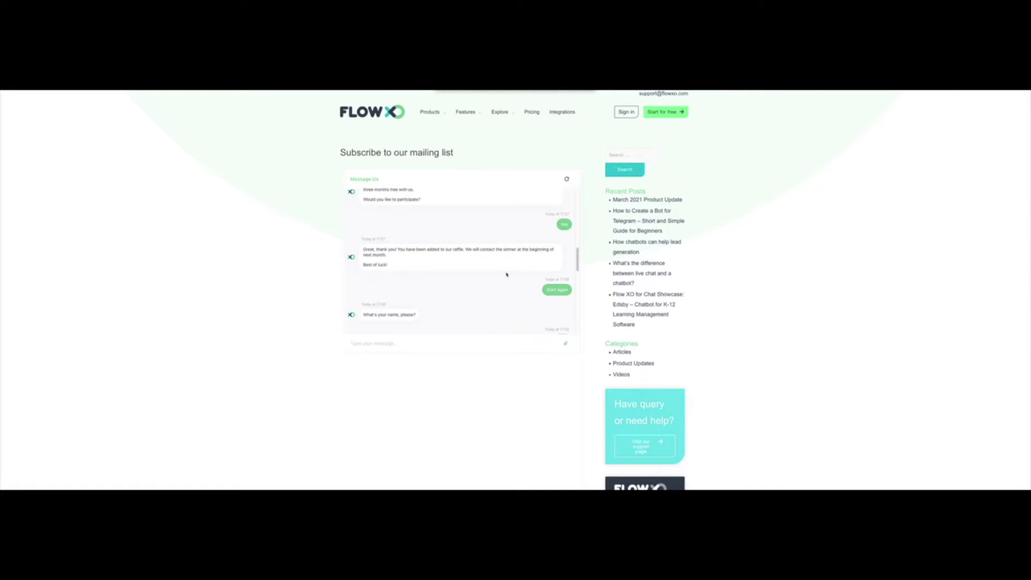
pyautogui.scroll(-5, 487, 283)
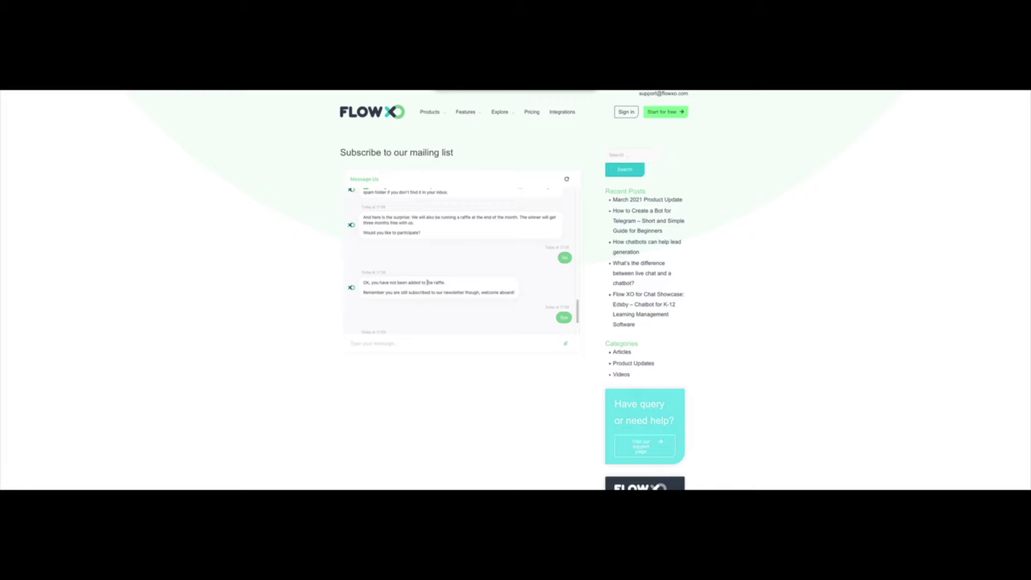
pyautogui.moveTo(387, 282); pyautogui.dragTo(449, 292)
pyautogui.click(456, 304)
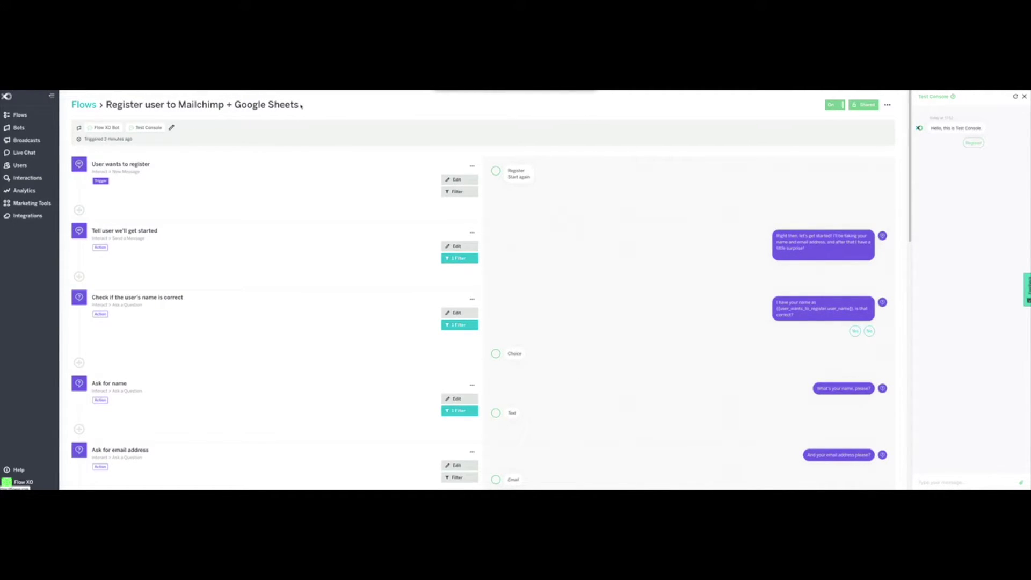
# - Review the flow name and the trigger phrases Register and Start again, leaving both unchanged
pyautogui.click(304, 107)
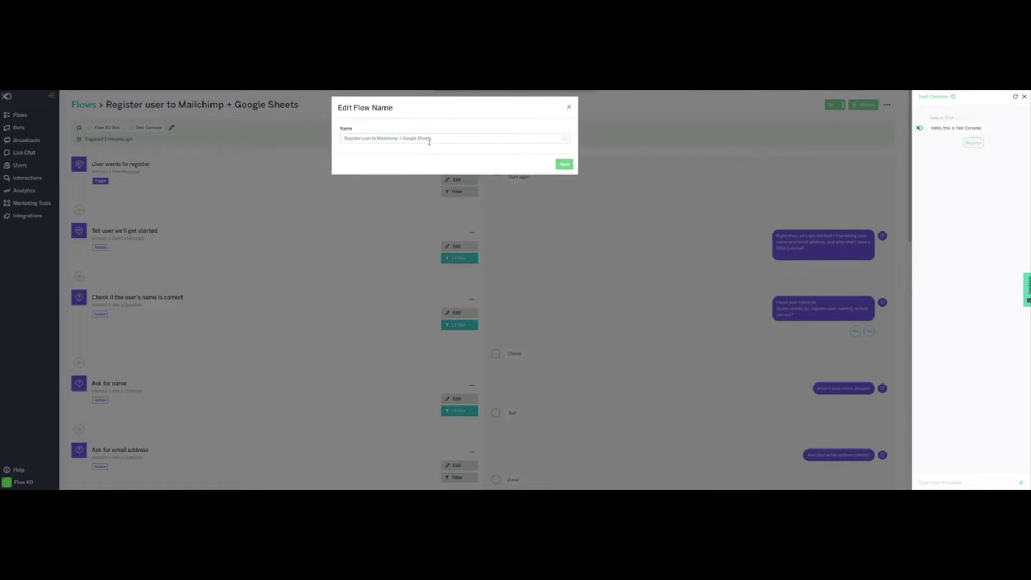
pyautogui.moveTo(435, 139); pyautogui.dragTo(393, 145)
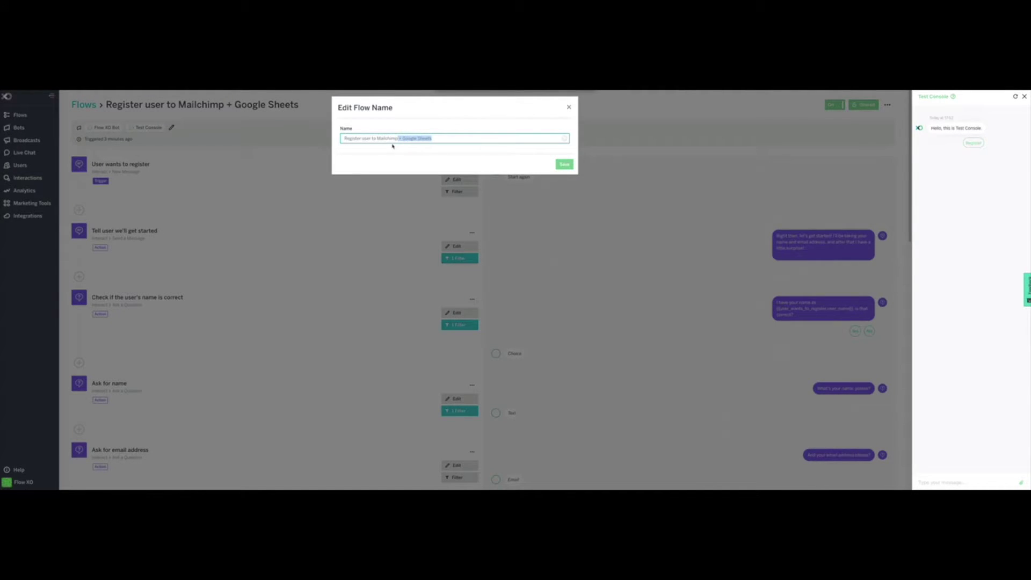
pyautogui.click(570, 107)
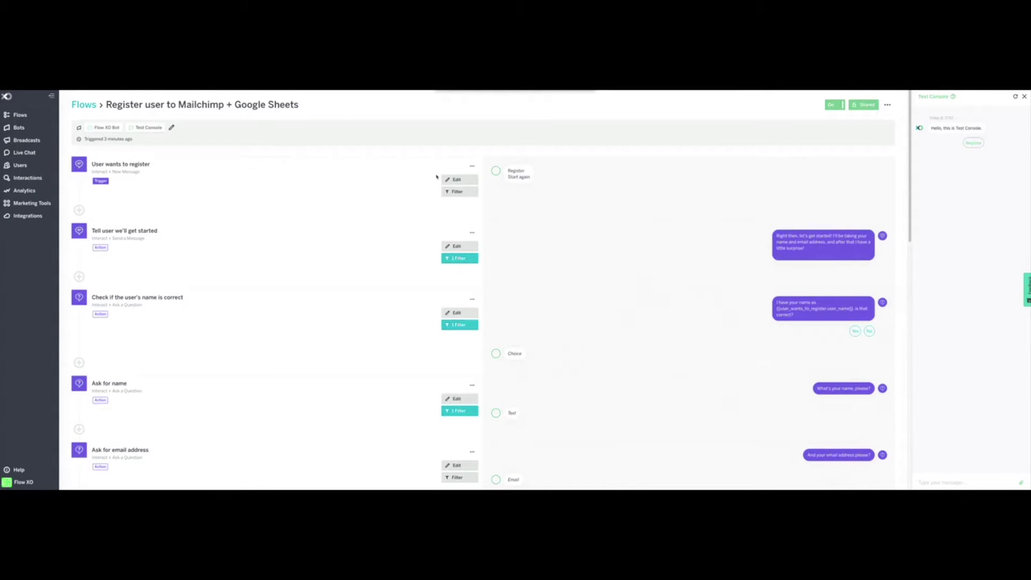
pyautogui.click(461, 180)
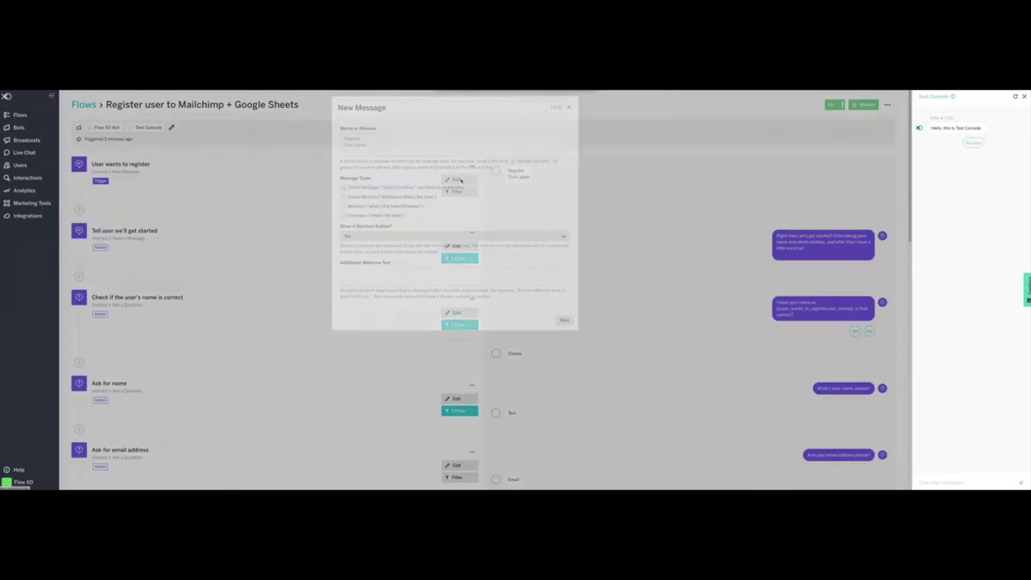
pyautogui.click(393, 148)
pyautogui.hotkey('ctrl', 'a')
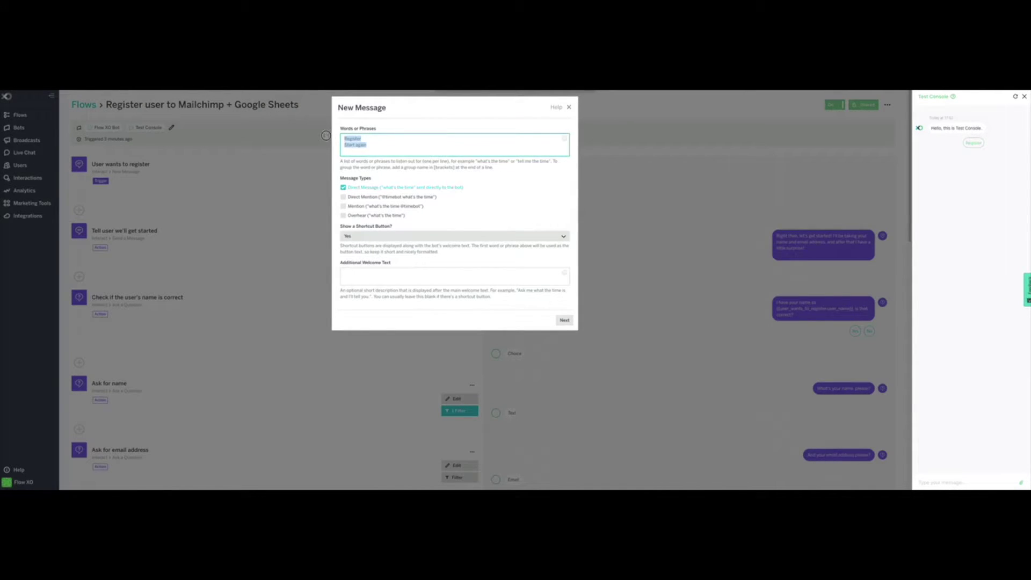
pyautogui.click(569, 109)
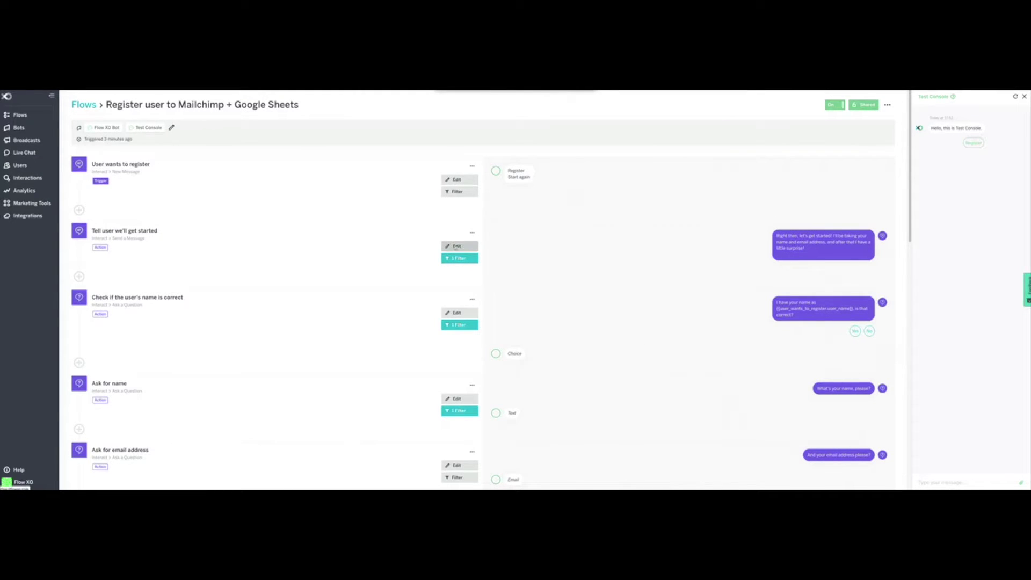
# - Review the 'Tell user we'll get started' message step and save it unchanged
pyautogui.click(462, 246)
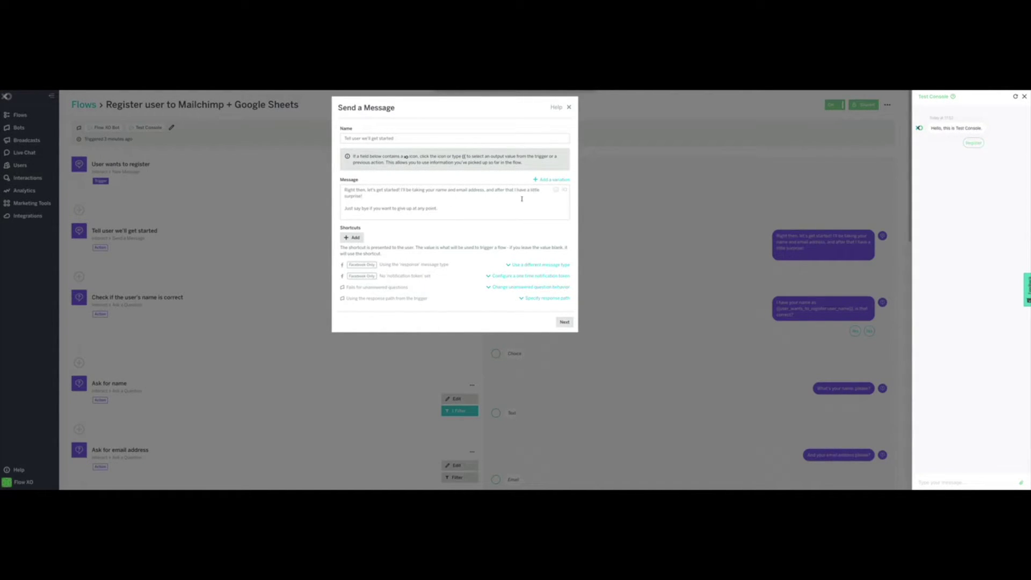
pyautogui.moveTo(487, 189); pyautogui.dragTo(491, 195)
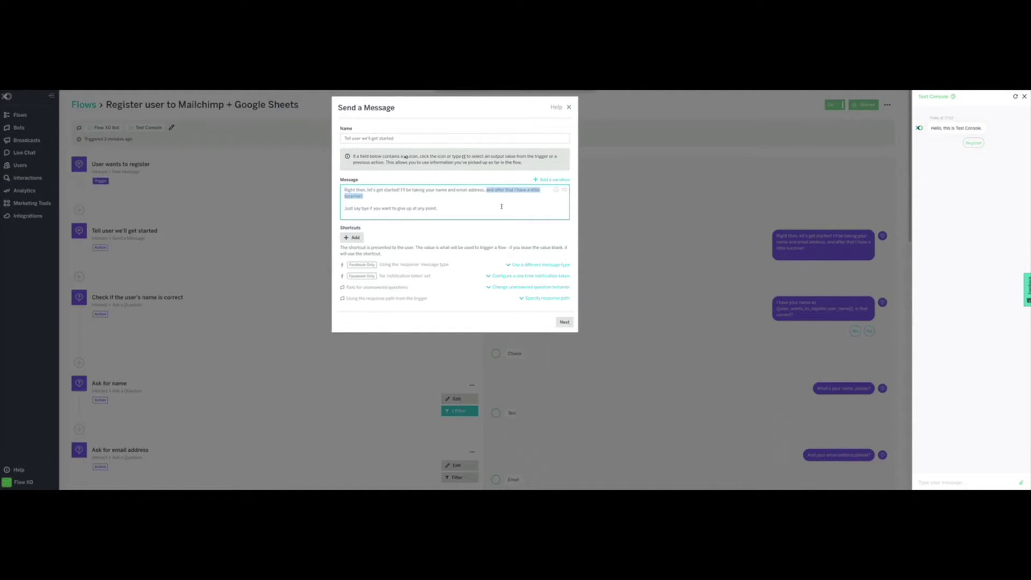
pyautogui.click(564, 322)
pyautogui.click(564, 315)
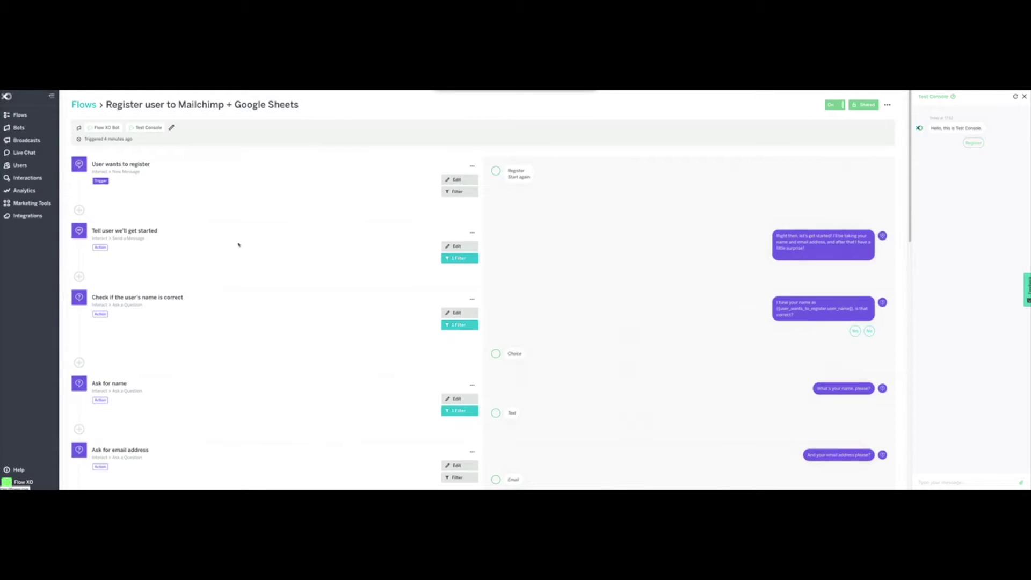
# - Insert a new step after the registration-complete message
pyautogui.scroll(-2, 274, 308)
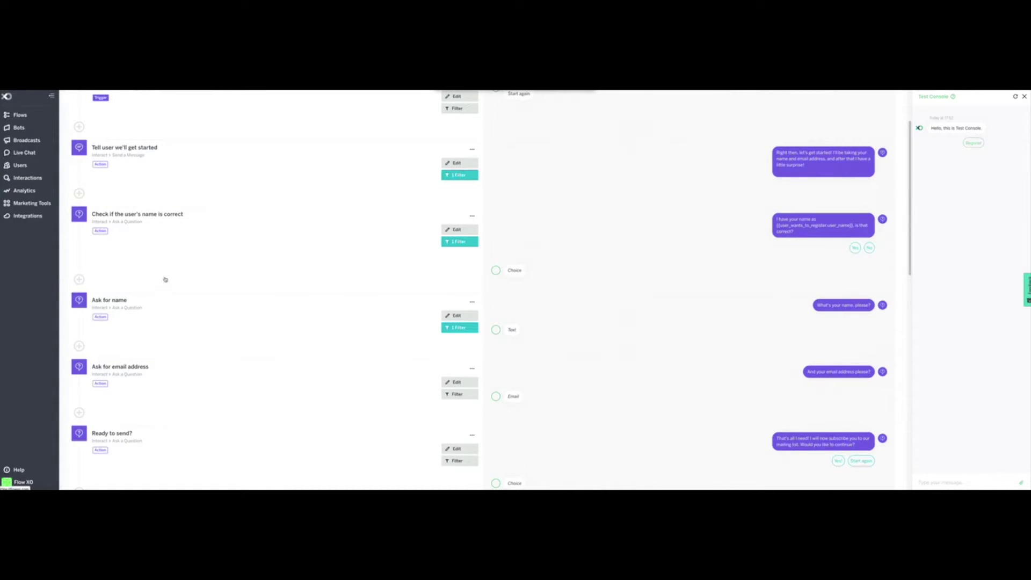
pyautogui.scroll(-2, 189, 267)
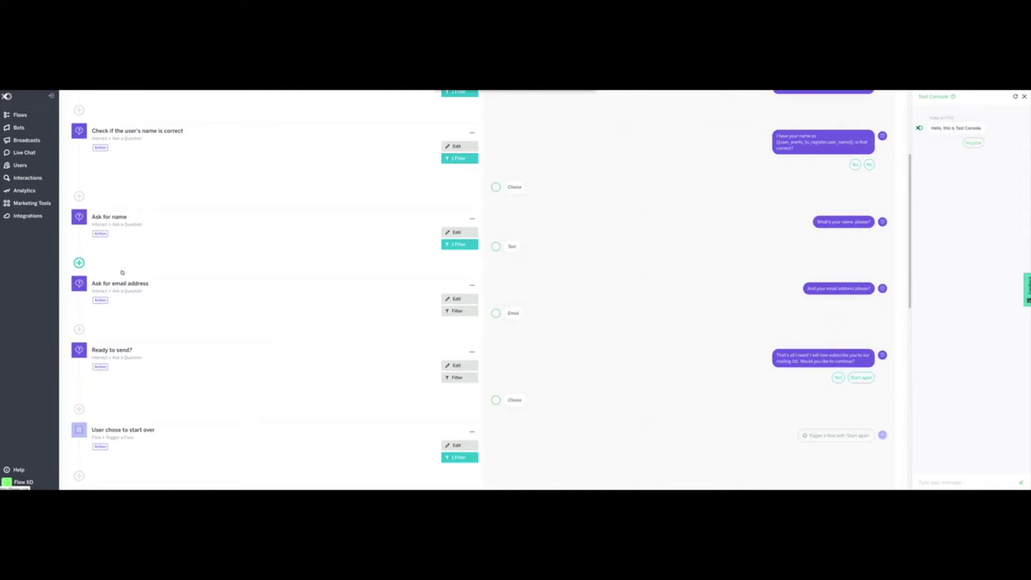
pyautogui.scroll(-2, 263, 286)
pyautogui.scroll(-1, 242, 258)
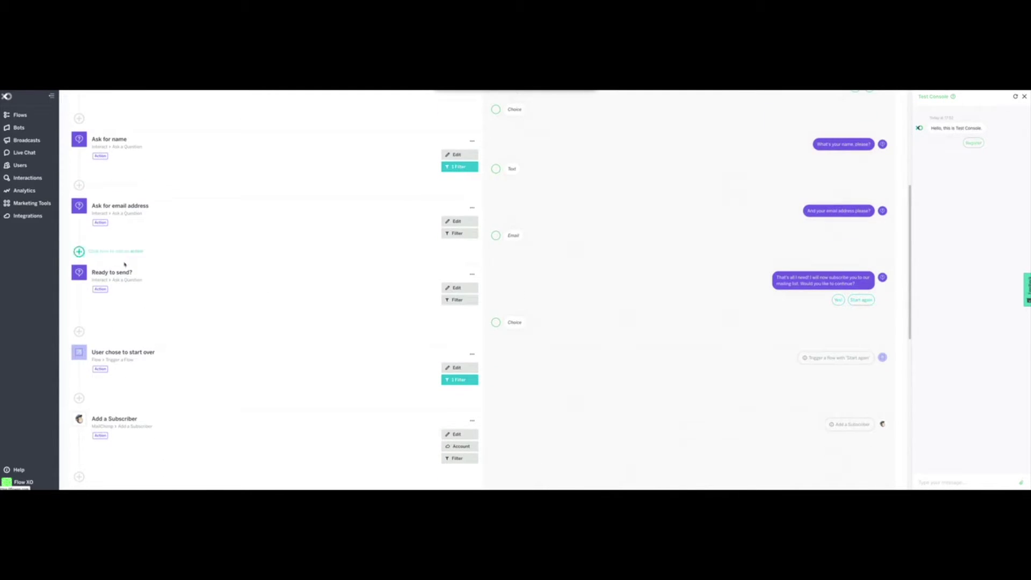
pyautogui.scroll(-4, 129, 279)
pyautogui.scroll(-2, 141, 259)
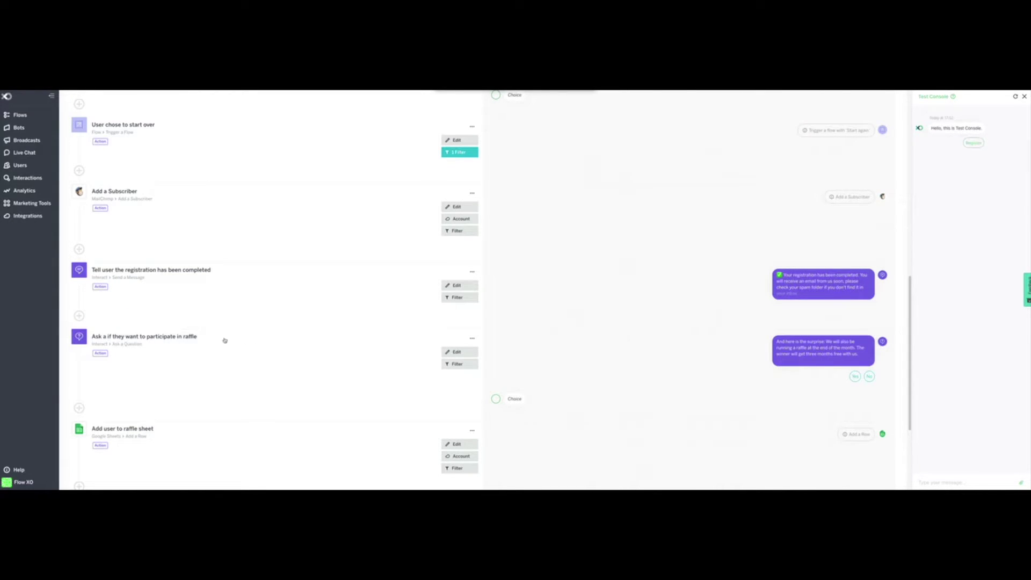
pyautogui.click(78, 316)
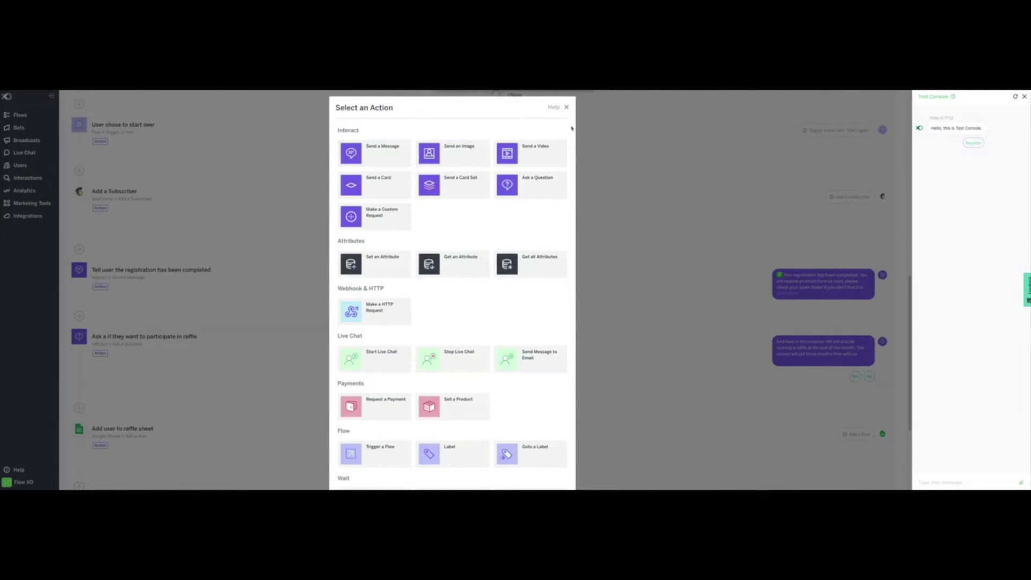
# - Dismiss the action picker and resave the raffle Ask a Question step with choices Yes and No
pyautogui.click(566, 107)
pyautogui.click(457, 351)
pyautogui.moveTo(343, 214); pyautogui.dragTo(415, 235)
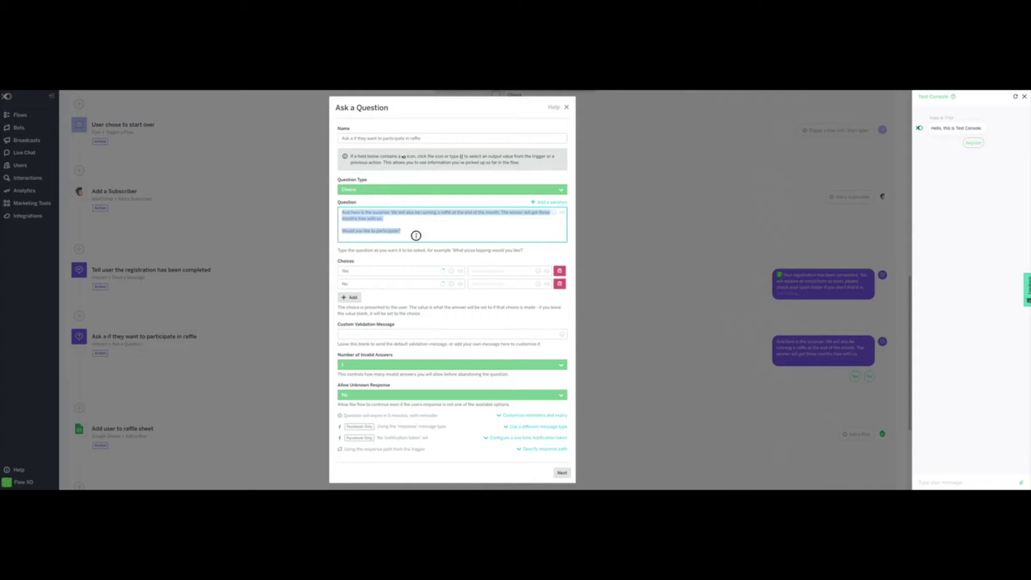
pyautogui.click(395, 225)
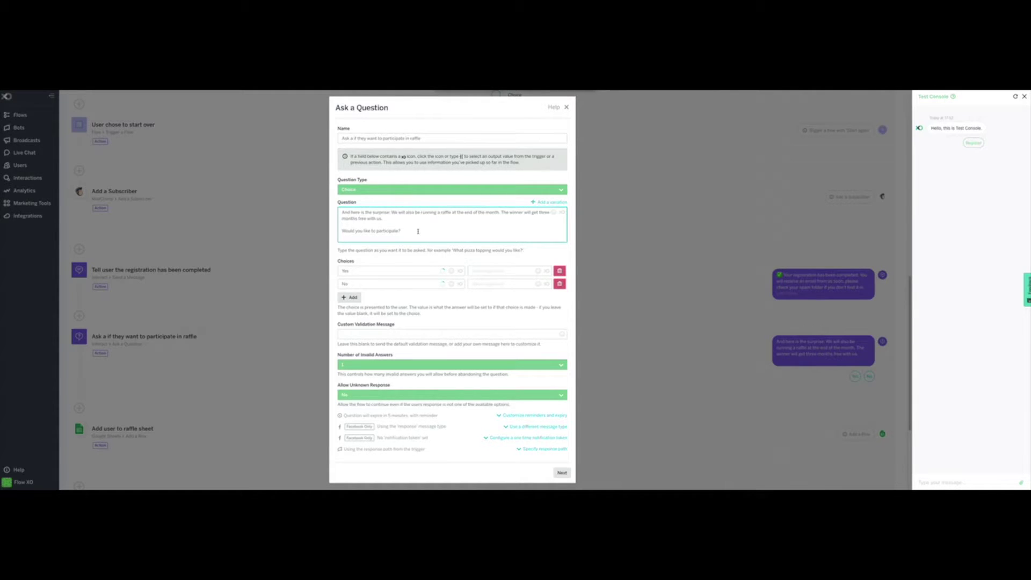
pyautogui.click(370, 273)
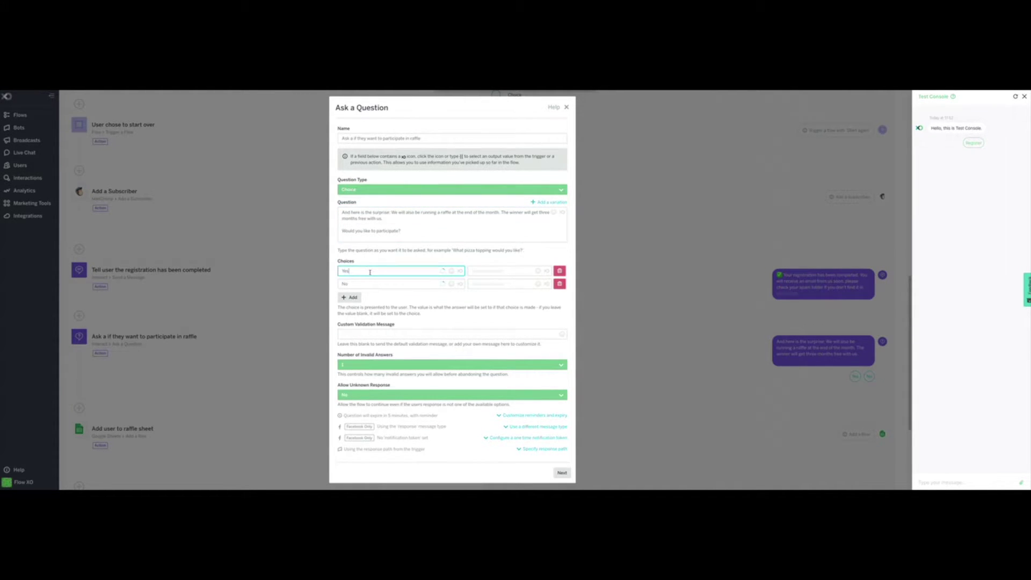
pyautogui.click(367, 285)
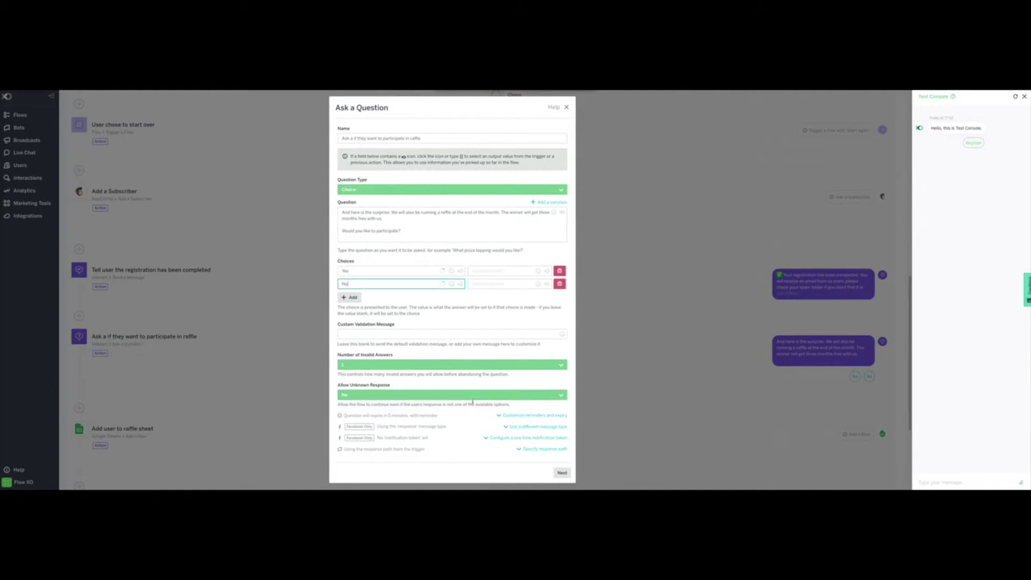
pyautogui.click(562, 472)
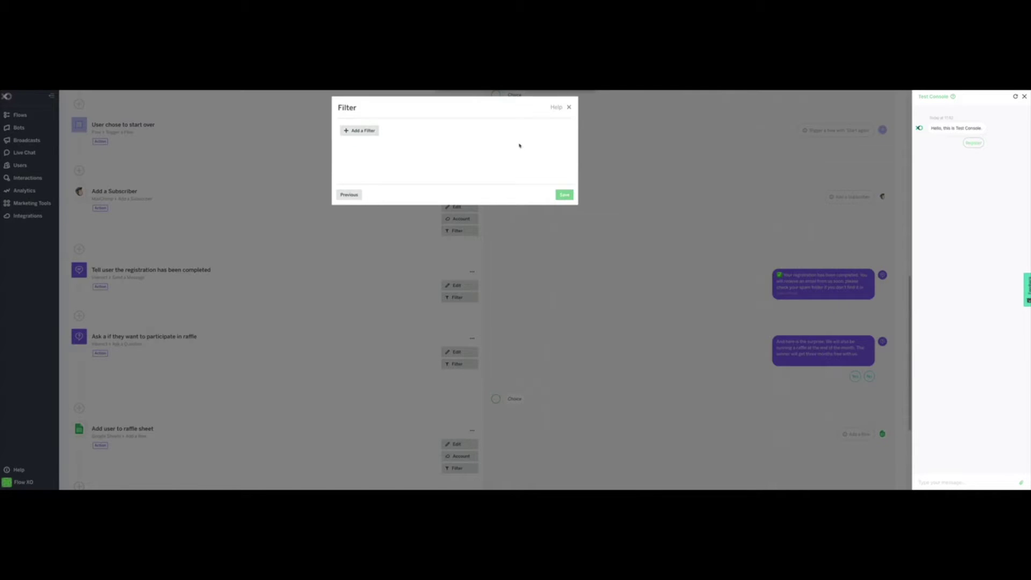
pyautogui.click(564, 195)
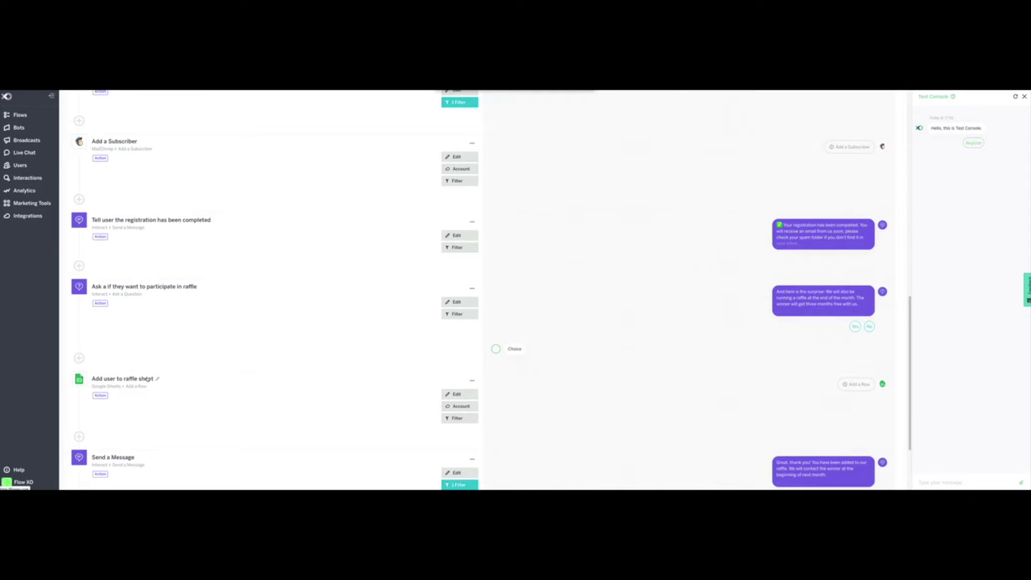
# - Add a step after the raffle question and search More Services for 'sheets'
pyautogui.click(79, 358)
pyautogui.scroll(-1, 455, 331)
pyautogui.scroll(-2, 454, 331)
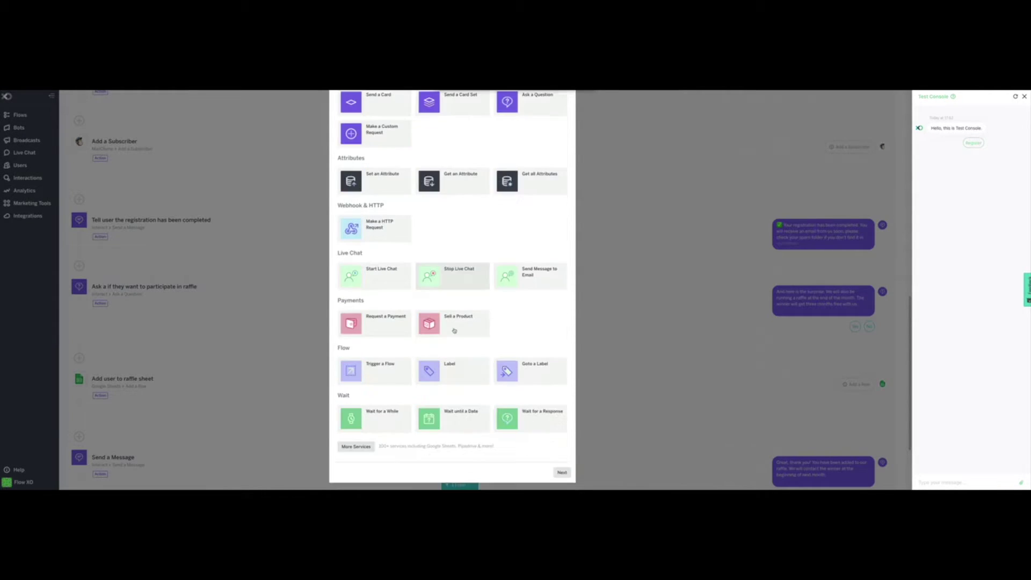
pyautogui.click(355, 445)
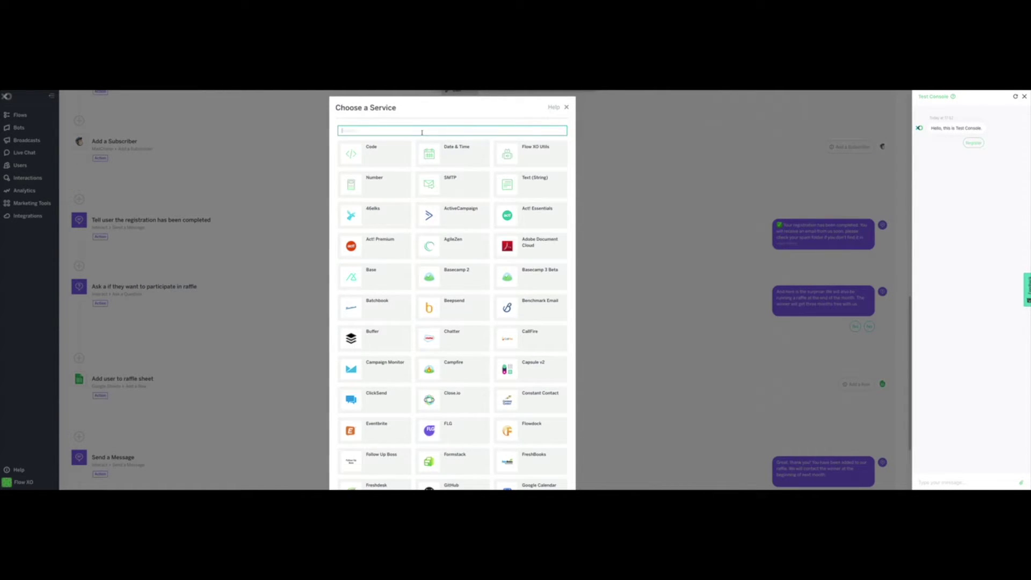
pyautogui.scroll(-3, 486, 312)
pyautogui.scroll(-3, 486, 311)
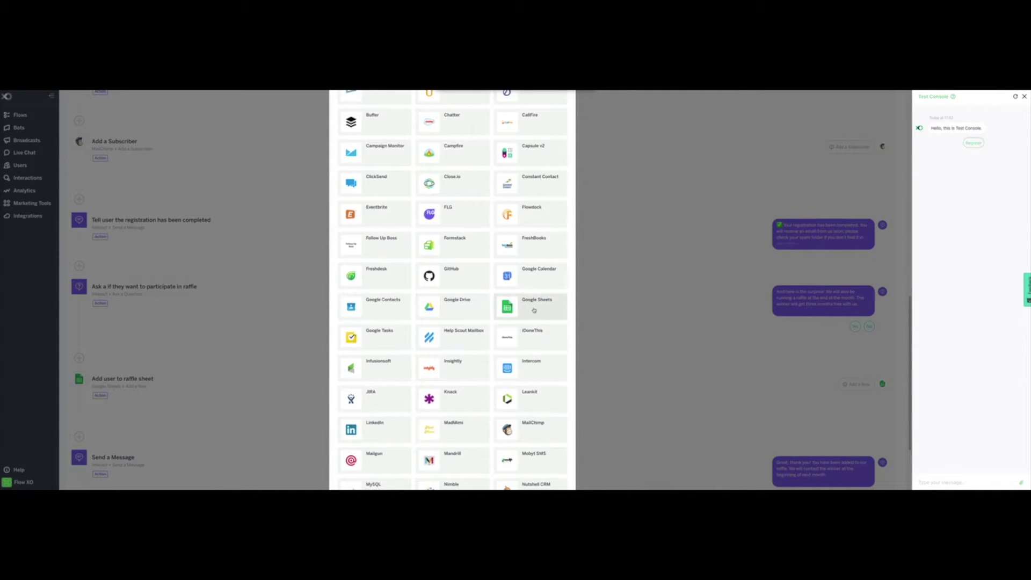
pyautogui.scroll(10, 534, 311)
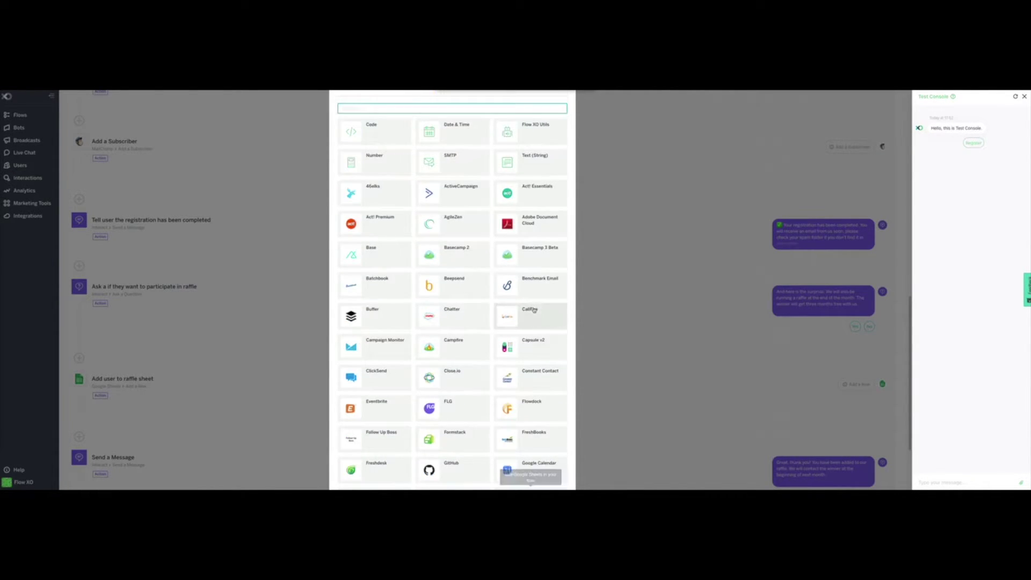
pyautogui.write('sheets')
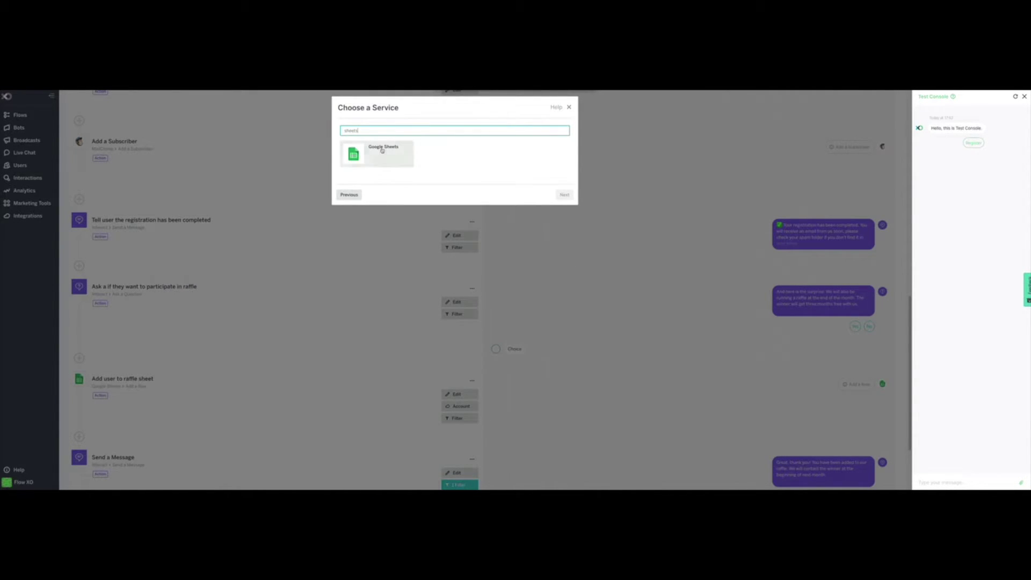
# - Pick Google Sheets with the Add a Row action and continue to account authorization
pyautogui.click(383, 148)
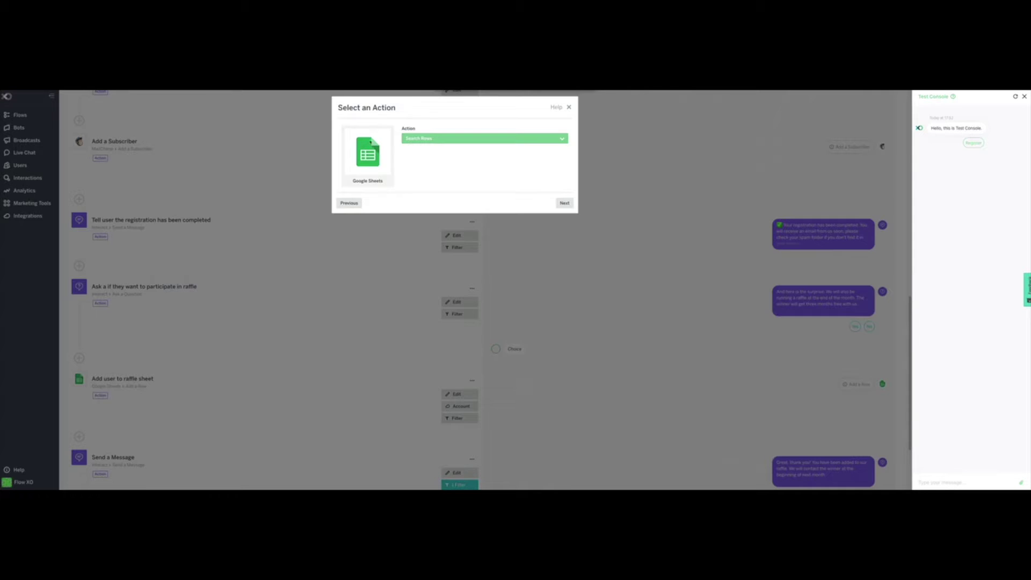
pyautogui.click(424, 139)
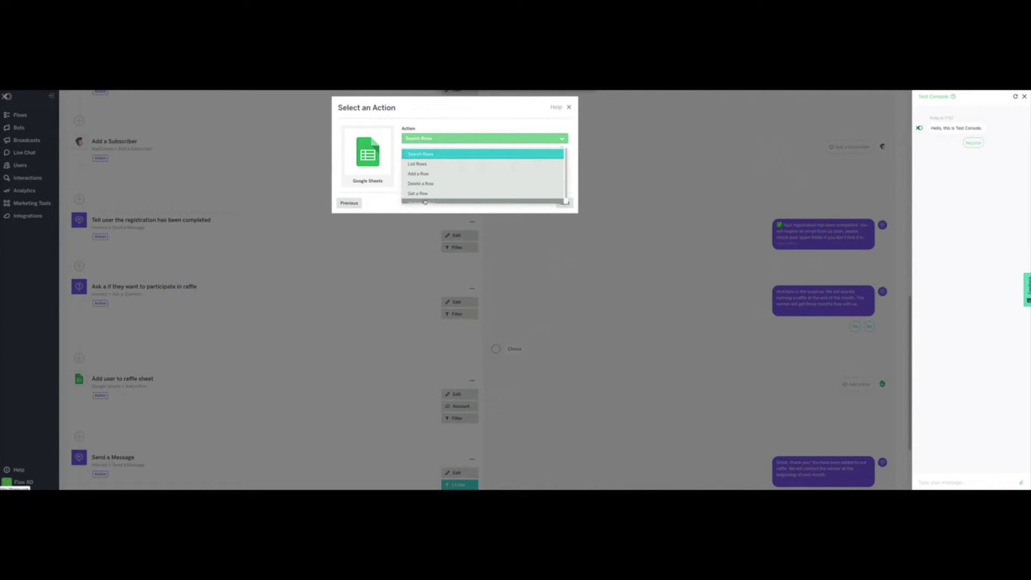
pyautogui.moveTo(567, 178); pyautogui.dragTo(567, 177)
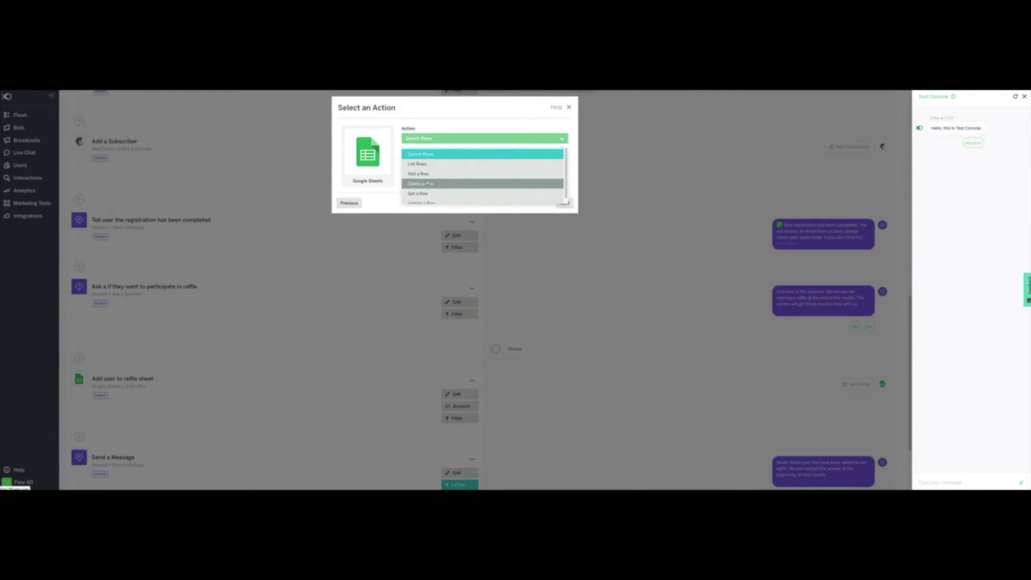
pyautogui.scroll(-1, 465, 188)
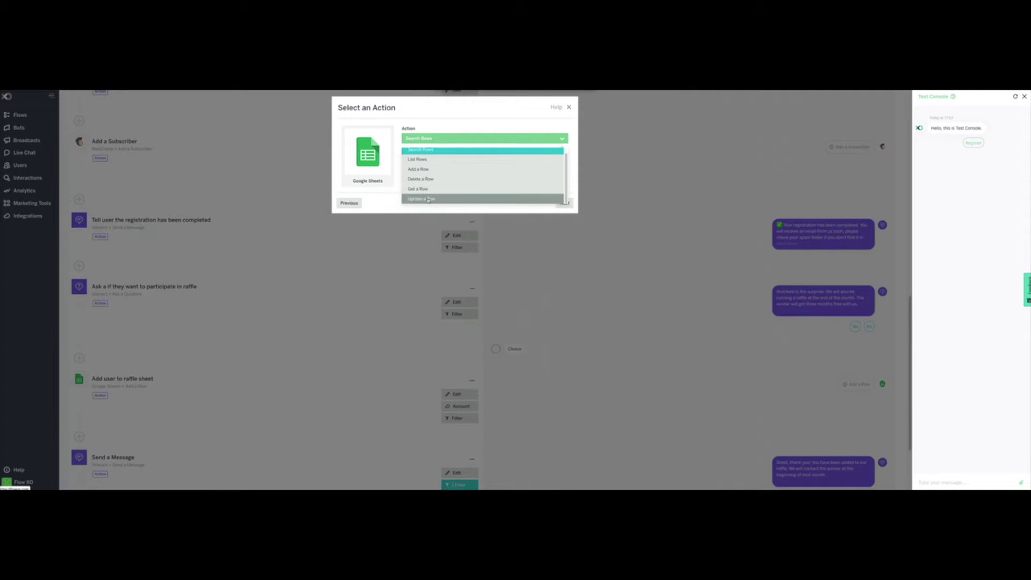
pyautogui.scroll(1, 440, 183)
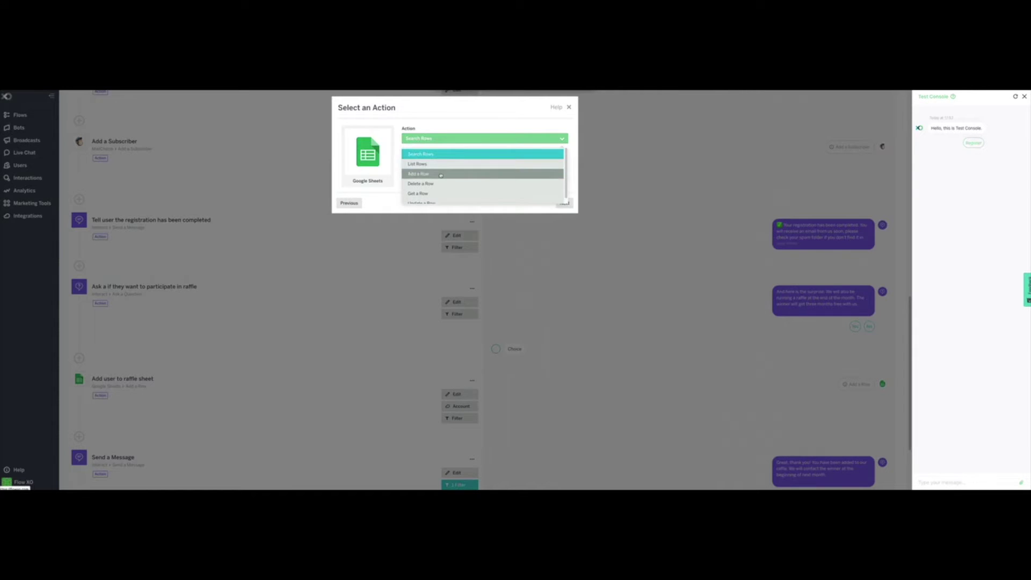
pyautogui.click(440, 174)
pyautogui.click(565, 202)
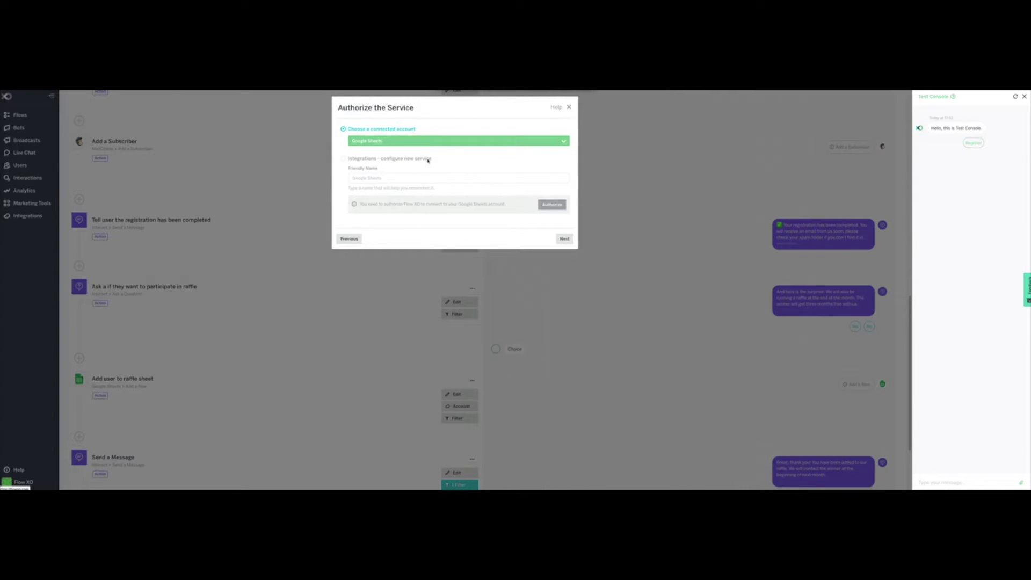
# - Select and authorize the connected Google Sheets account
pyautogui.click(393, 141)
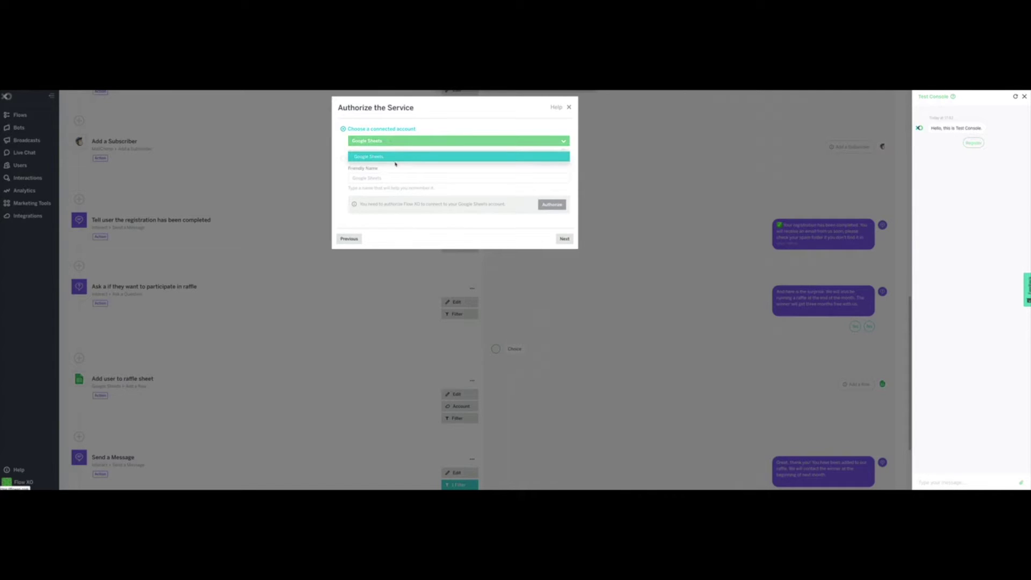
pyautogui.click(555, 205)
pyautogui.click(557, 206)
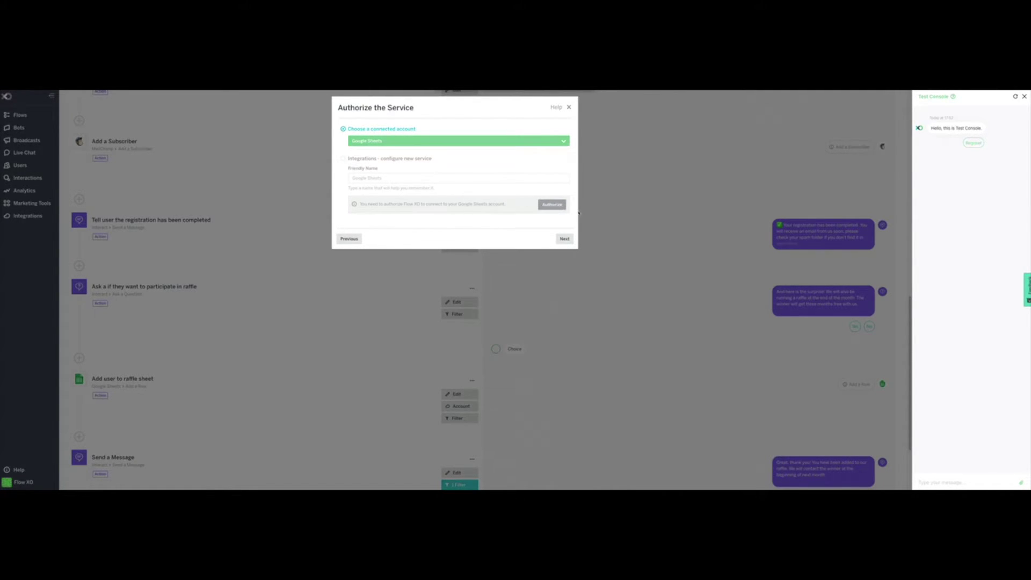
pyautogui.click(564, 239)
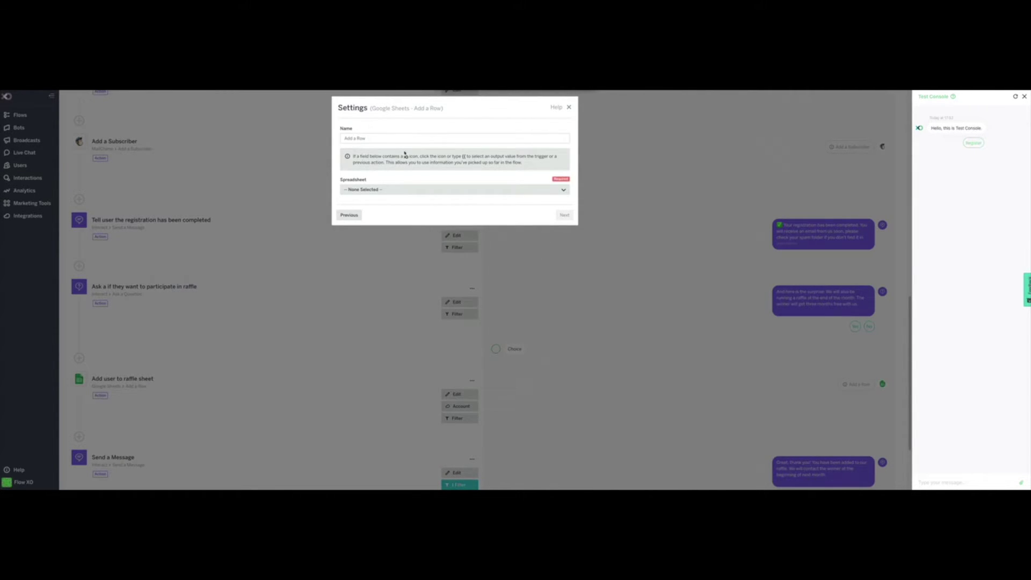
# - Target worksheet Sheet1 of the Flow XO Bot Spreadsheet
pyautogui.click(405, 192)
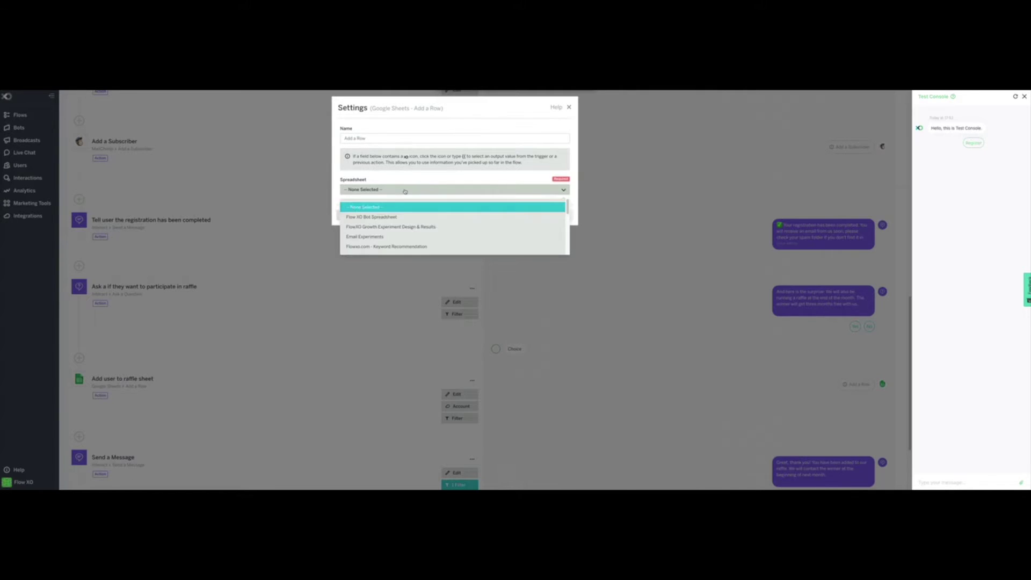
pyautogui.click(387, 217)
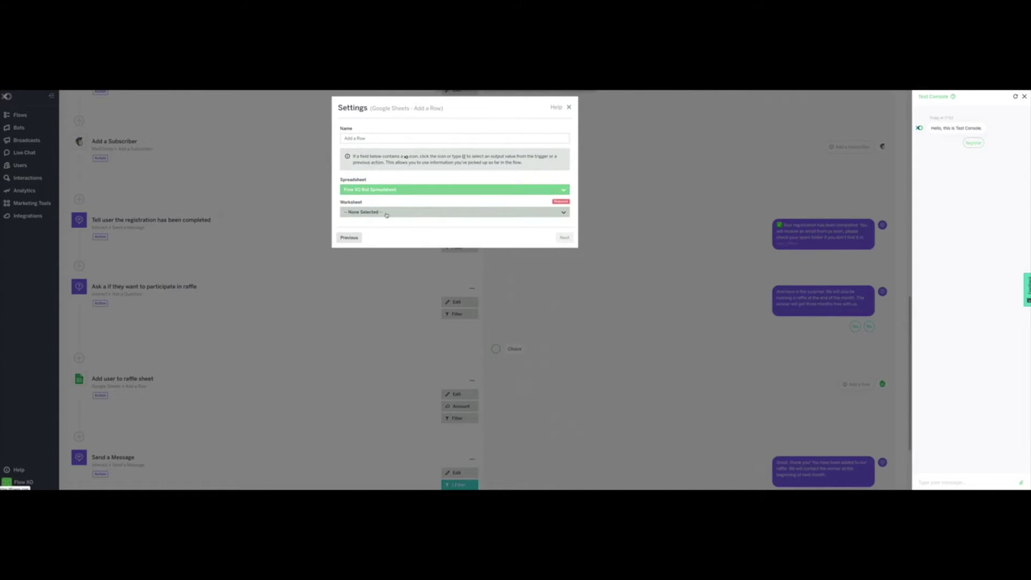
pyautogui.click(387, 213)
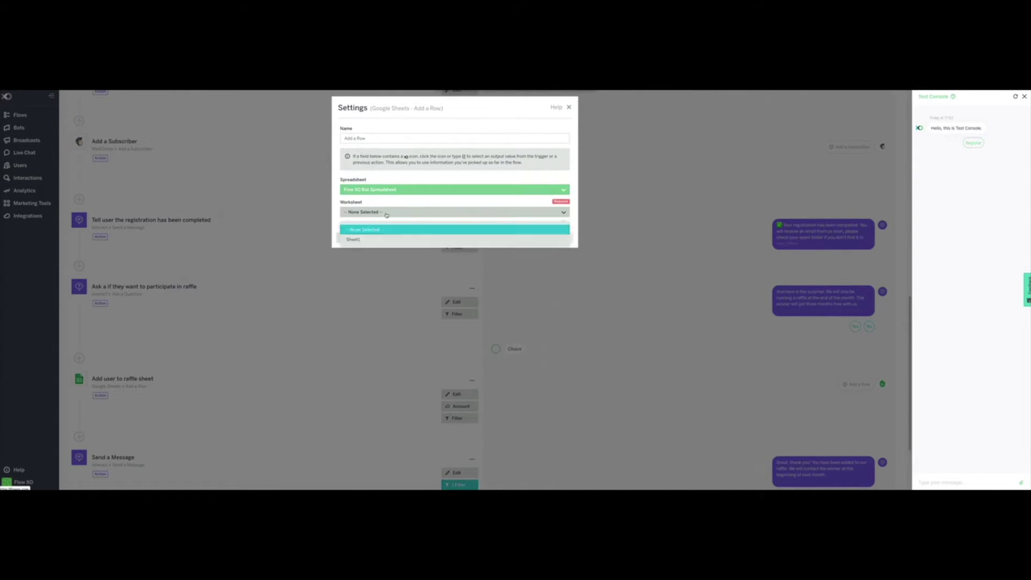
pyautogui.click(369, 240)
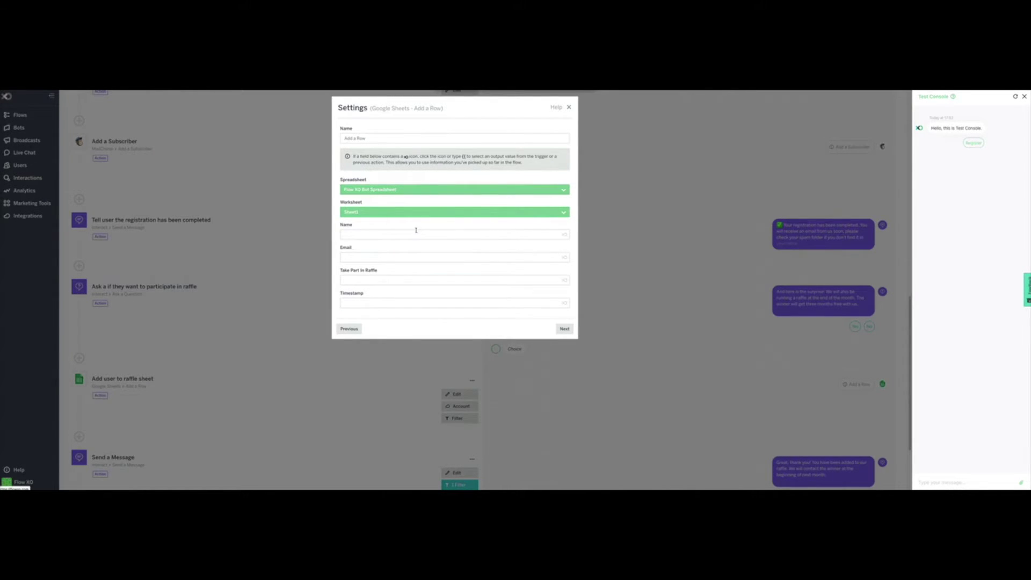
# - Map the Name column to the name question's Answer output
pyautogui.click(401, 235)
pyautogui.click(395, 257)
pyautogui.click(392, 279)
pyautogui.click(389, 303)
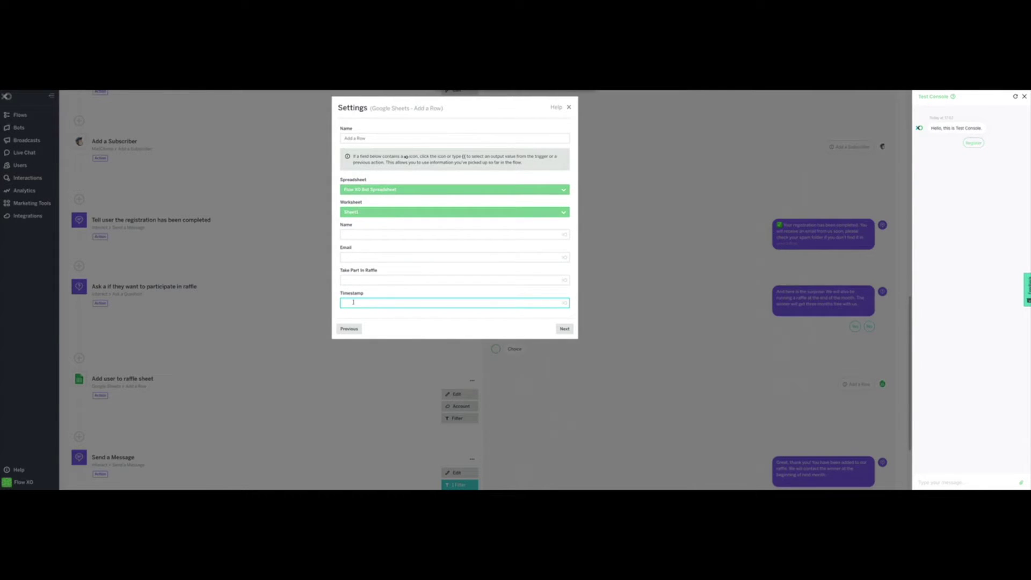
pyautogui.click(352, 233)
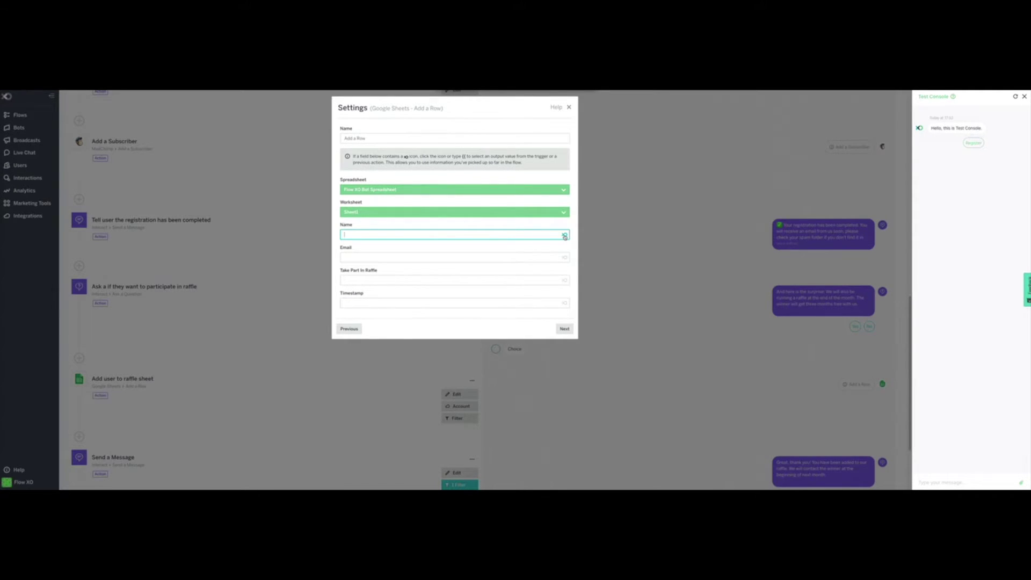
pyautogui.click(564, 236)
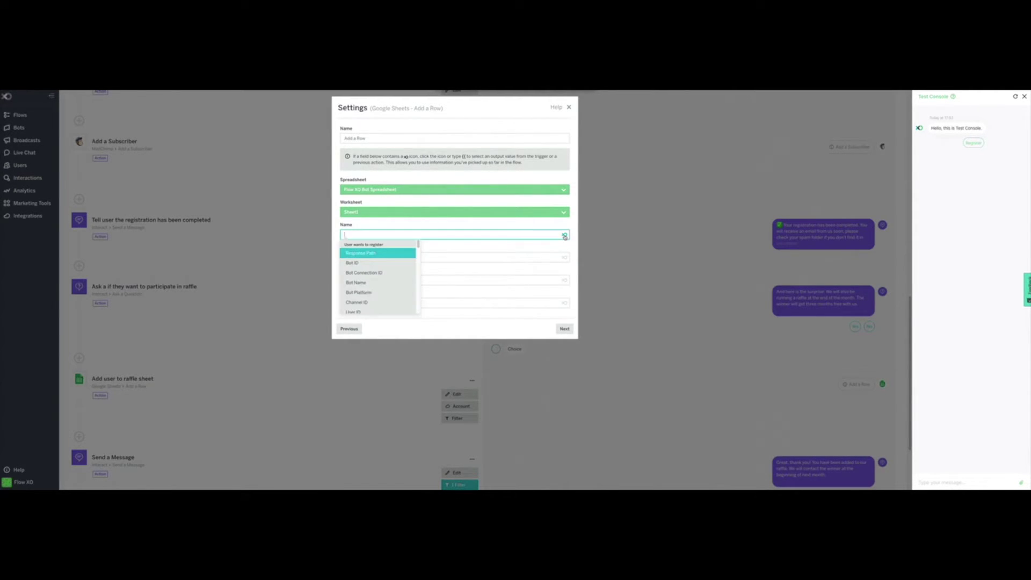
pyautogui.moveTo(419, 243); pyautogui.dragTo(420, 285)
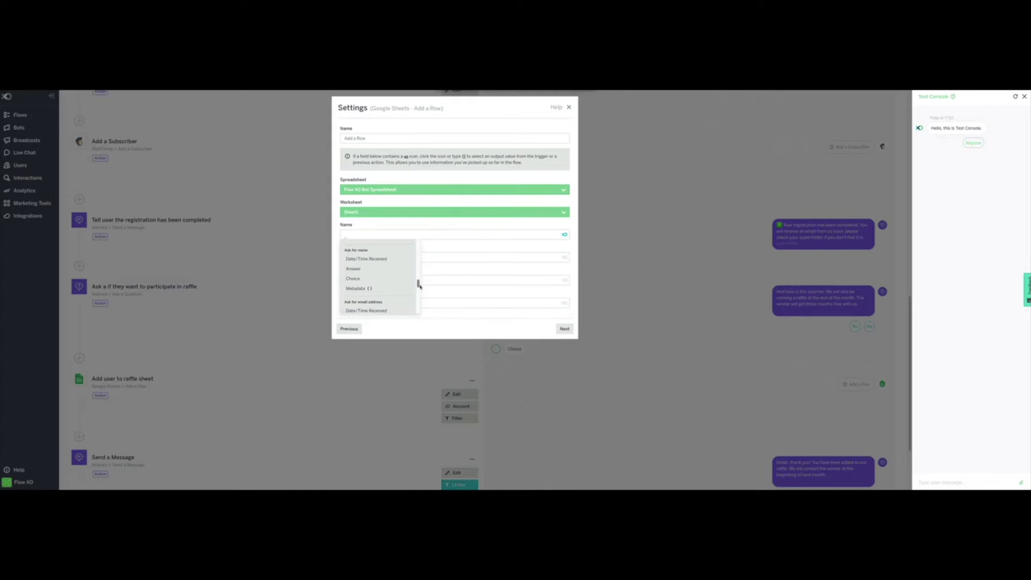
pyautogui.click(356, 268)
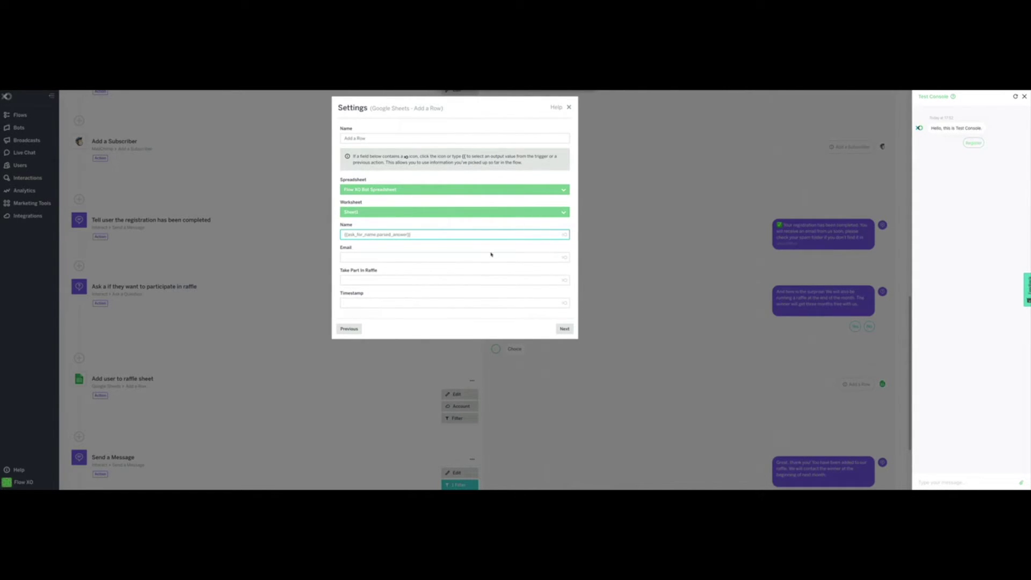
# - Map the Email column to the email address question's Answer output
pyautogui.click(564, 258)
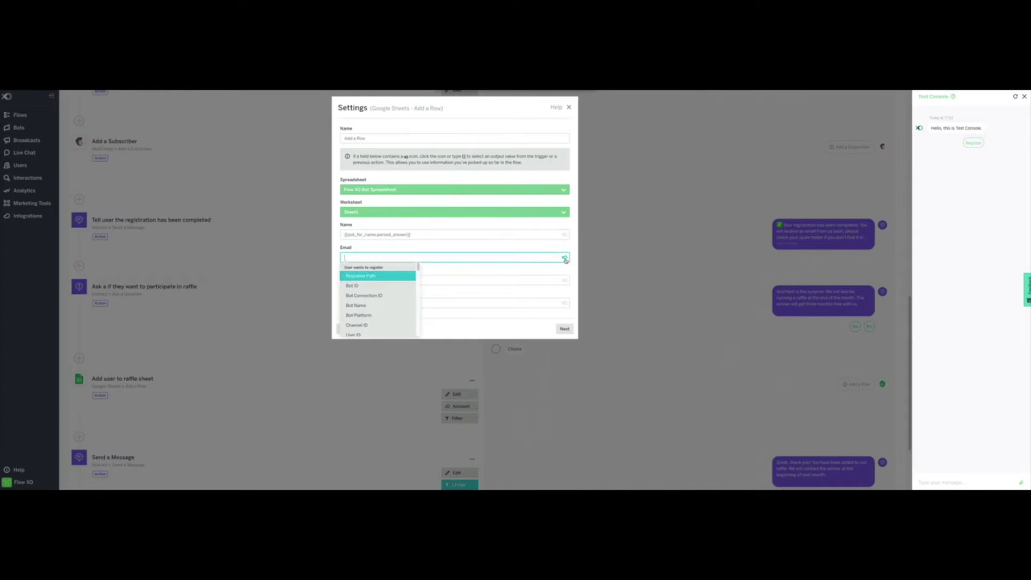
pyautogui.moveTo(419, 265); pyautogui.dragTo(418, 312)
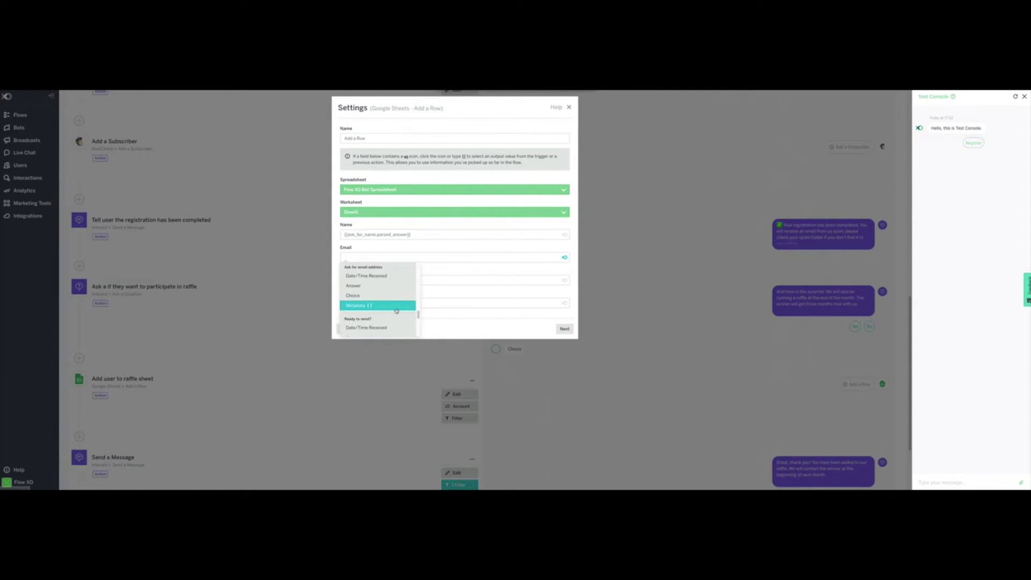
pyautogui.click(361, 287)
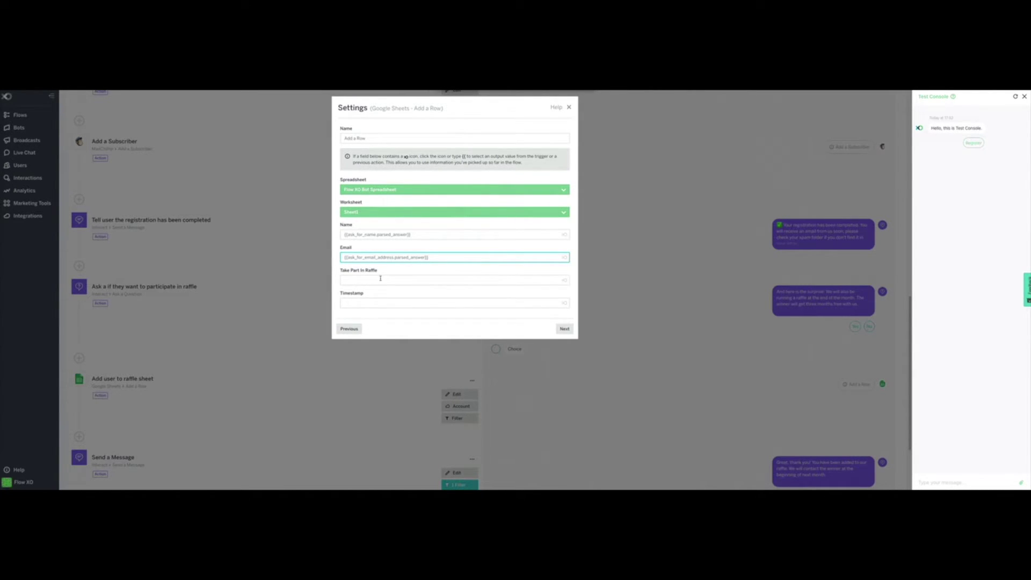
# - Map Take Part in Raffle to the raffle question's Answer output
pyautogui.click(564, 280)
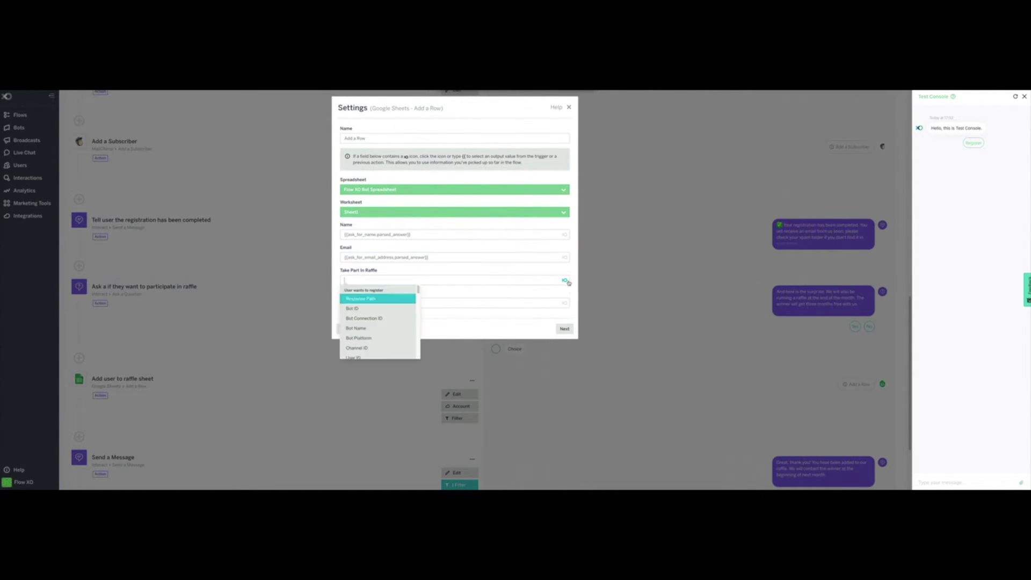
pyautogui.moveTo(419, 290); pyautogui.dragTo(418, 357)
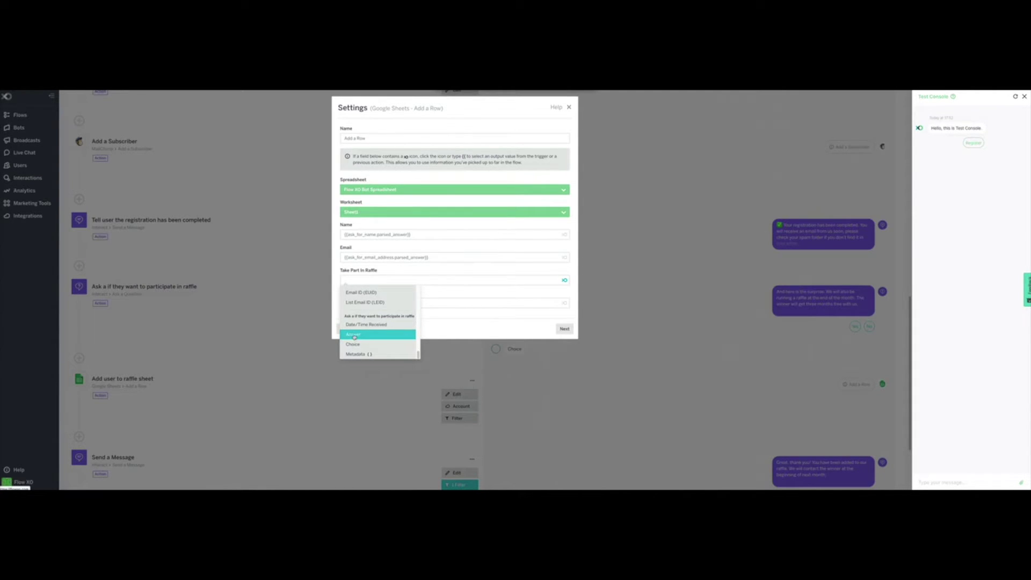
pyautogui.click(357, 334)
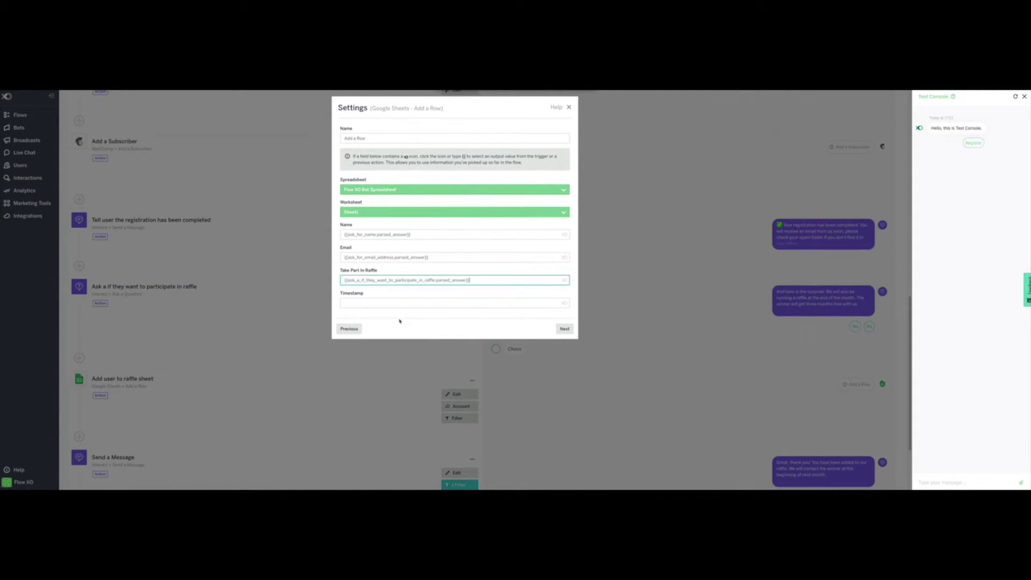
# - Map Timestamp to the raffle answer's Date/Time Received value
pyautogui.click(565, 304)
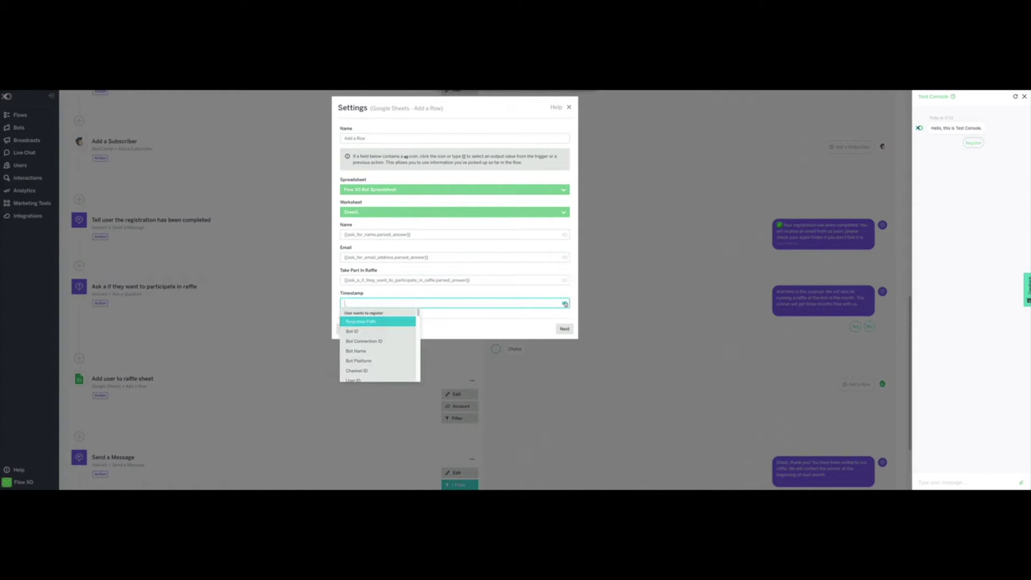
pyautogui.moveTo(418, 313); pyautogui.dragTo(417, 383)
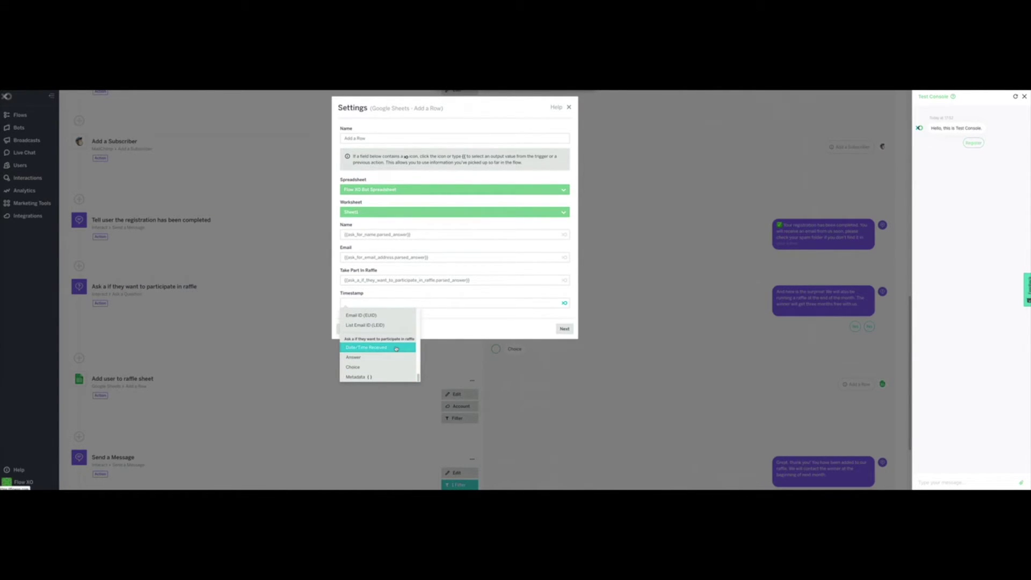
pyautogui.click(365, 348)
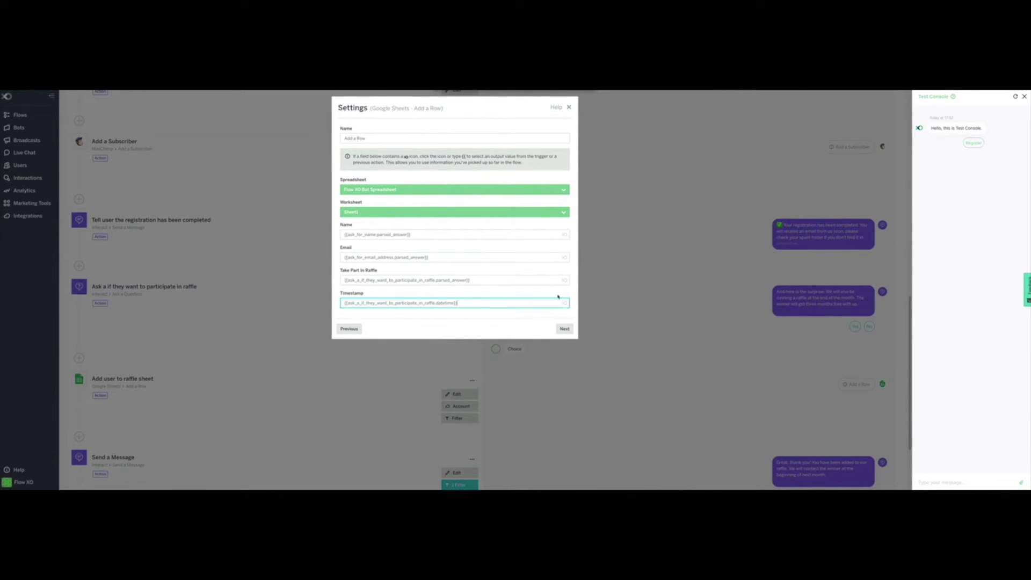
# - Save the Add a Row settings and review the flow's remaining steps below it
pyautogui.click(565, 330)
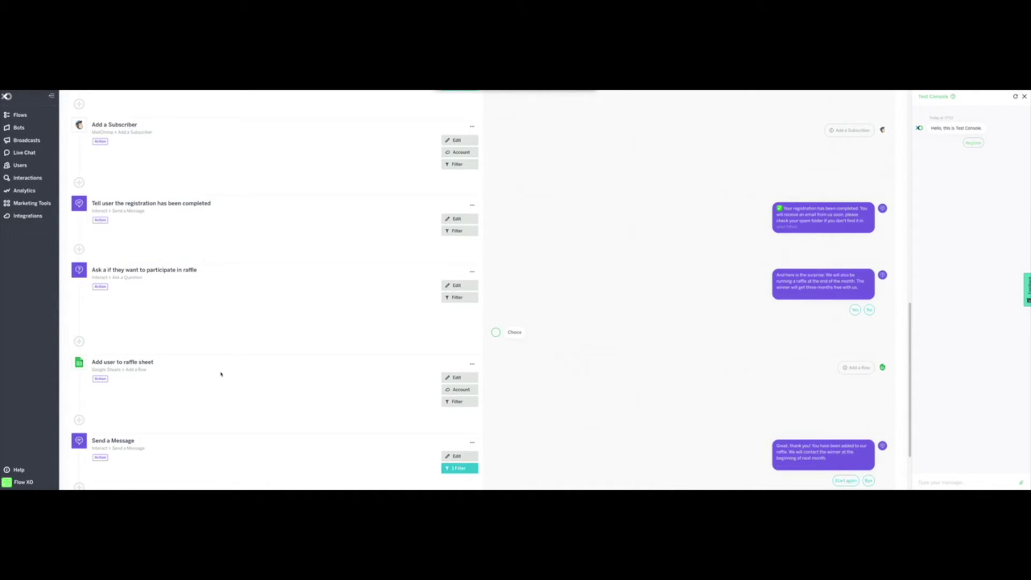
pyautogui.scroll(-1, 221, 374)
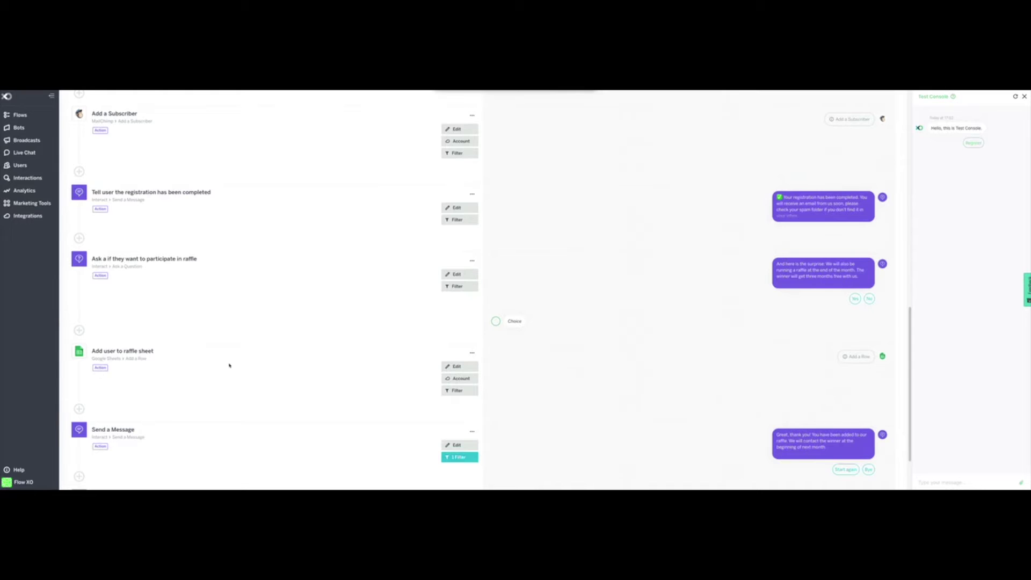
pyautogui.scroll(-2, 266, 361)
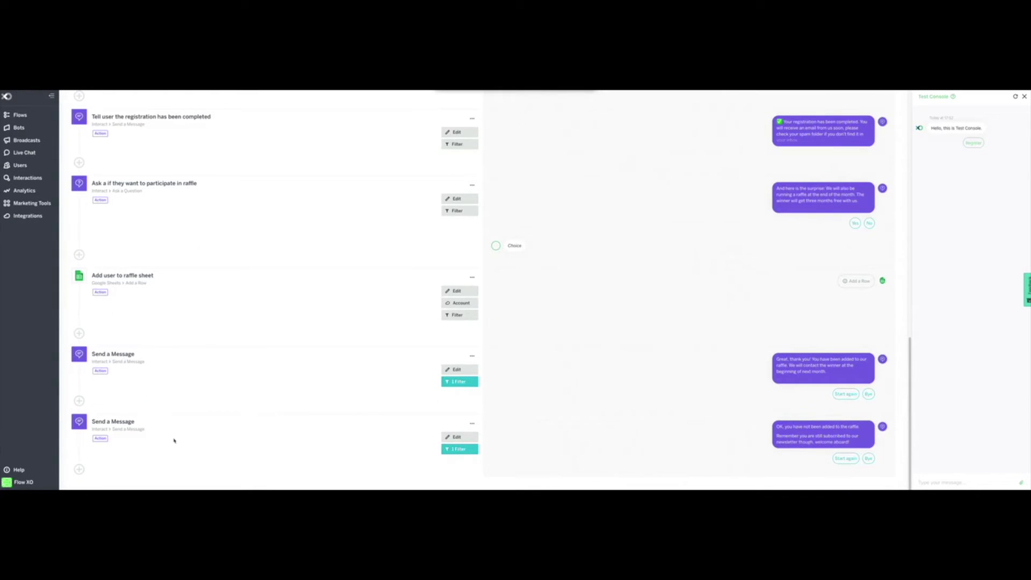
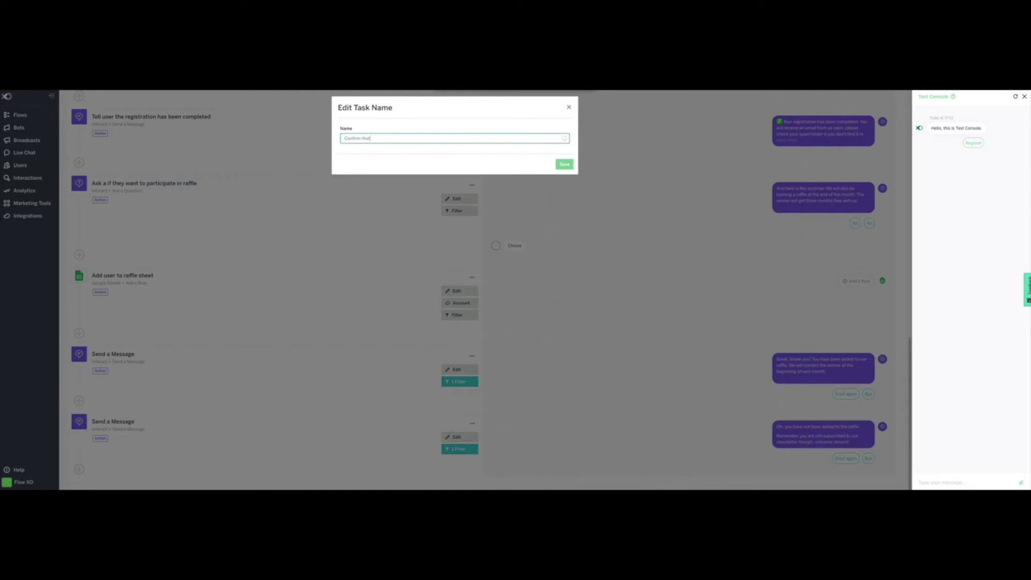
# - Rename the message steps 'Confirm that user has been added to the raffle' and 'Confirm that the user has NOT been added to the raffle'
pyautogui.write('user has been added to the raffle')
pyautogui.click(565, 164)
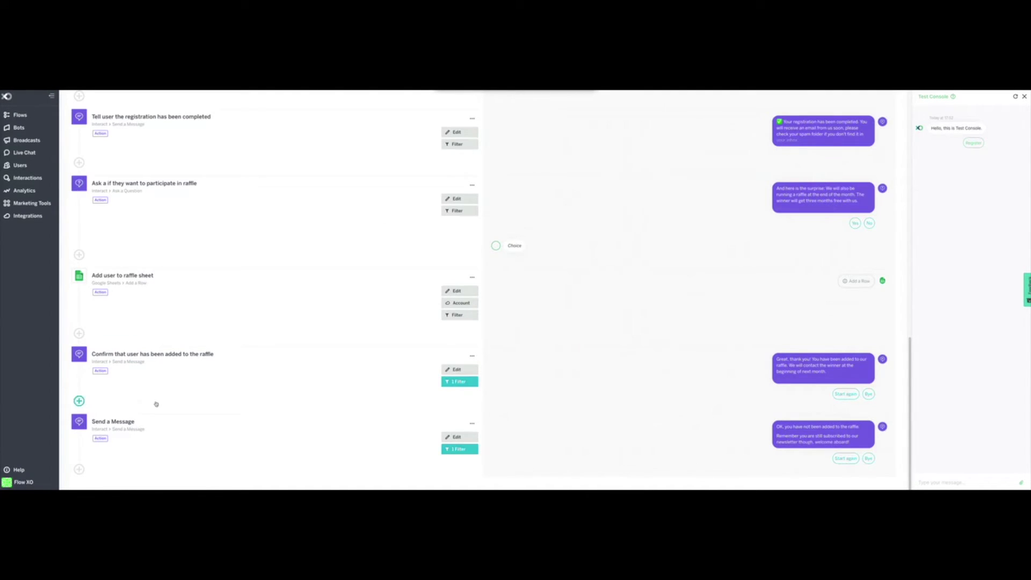
pyautogui.click(140, 424)
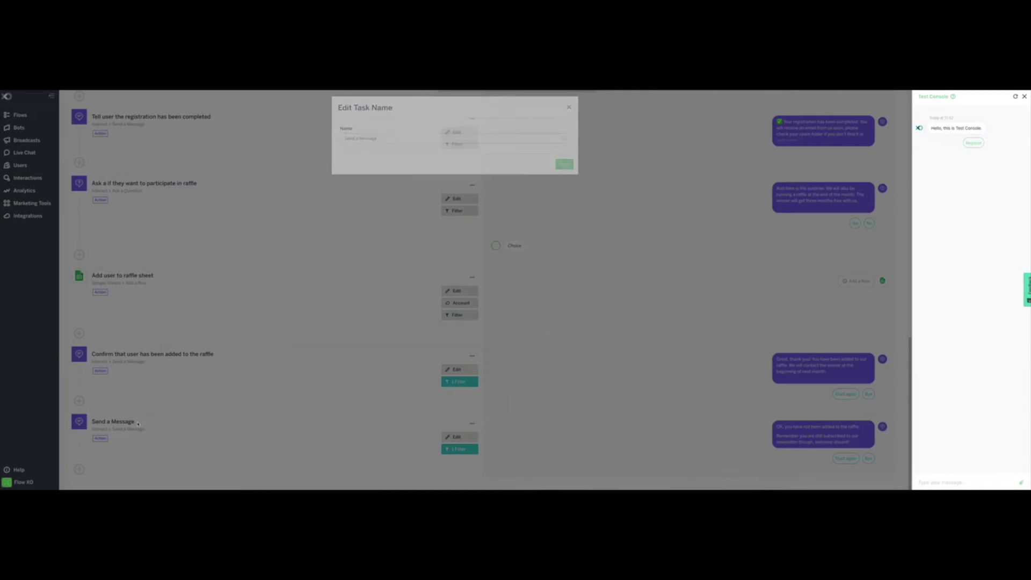
pyautogui.tripleClick(419, 140)
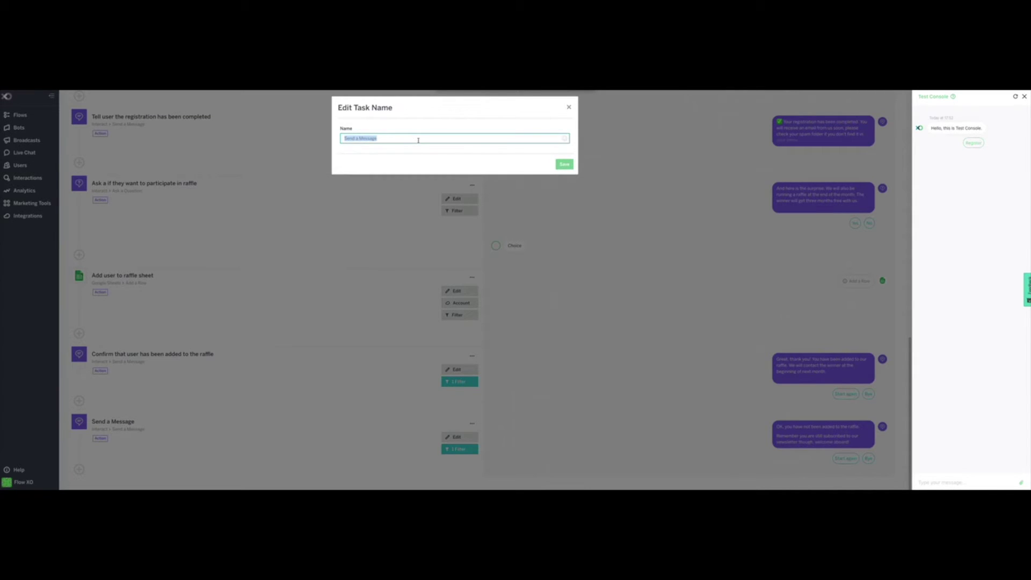
pyautogui.write('Confirm that the user has NOT been added to the raffle')
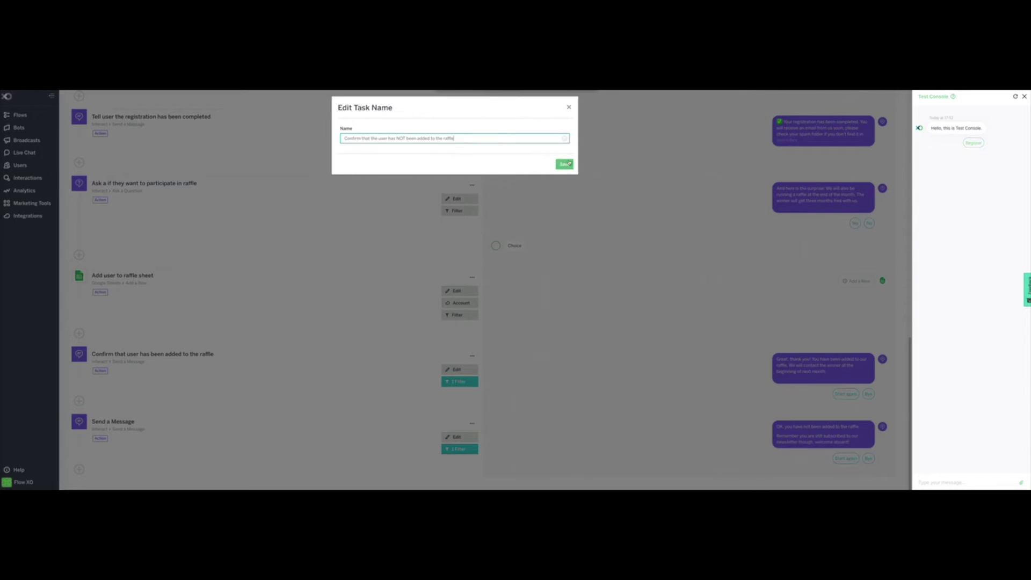
pyautogui.click(565, 164)
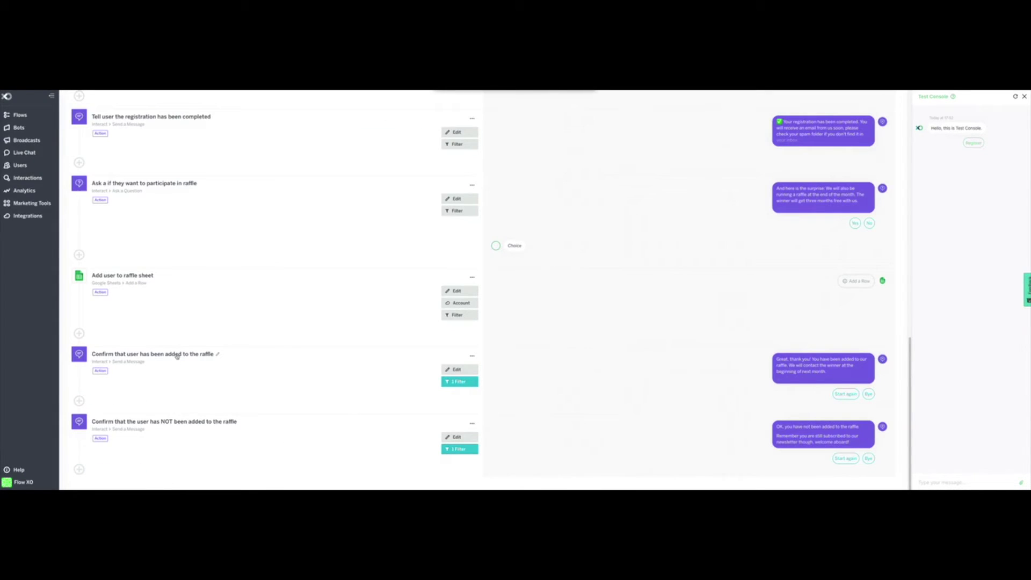
pyautogui.click(456, 370)
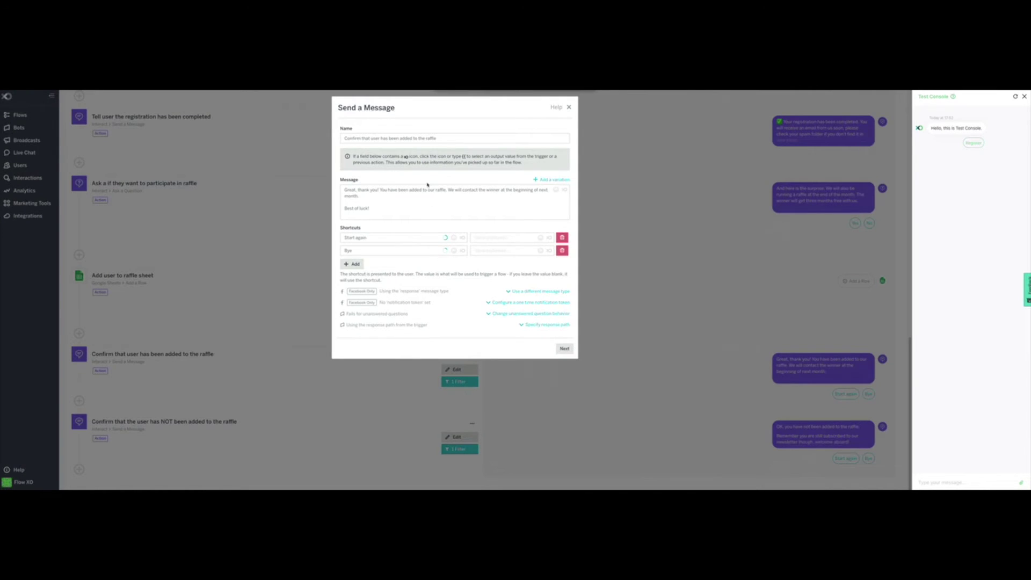
# - Review the added-to-raffle confirmation message text and its Bye shortcut reply
pyautogui.moveTo(346, 190); pyautogui.dragTo(397, 189)
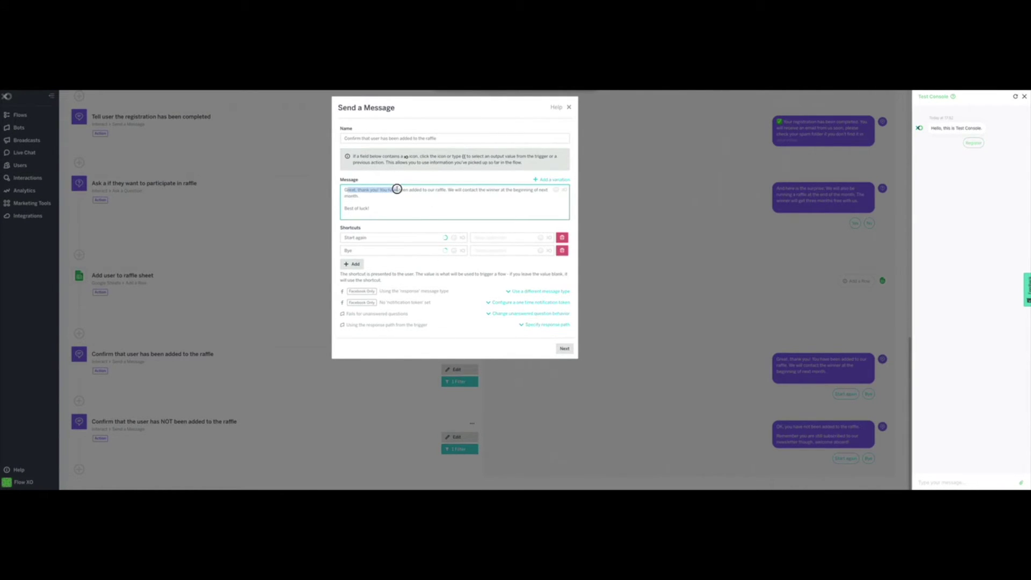
pyautogui.click(410, 193)
pyautogui.click(401, 251)
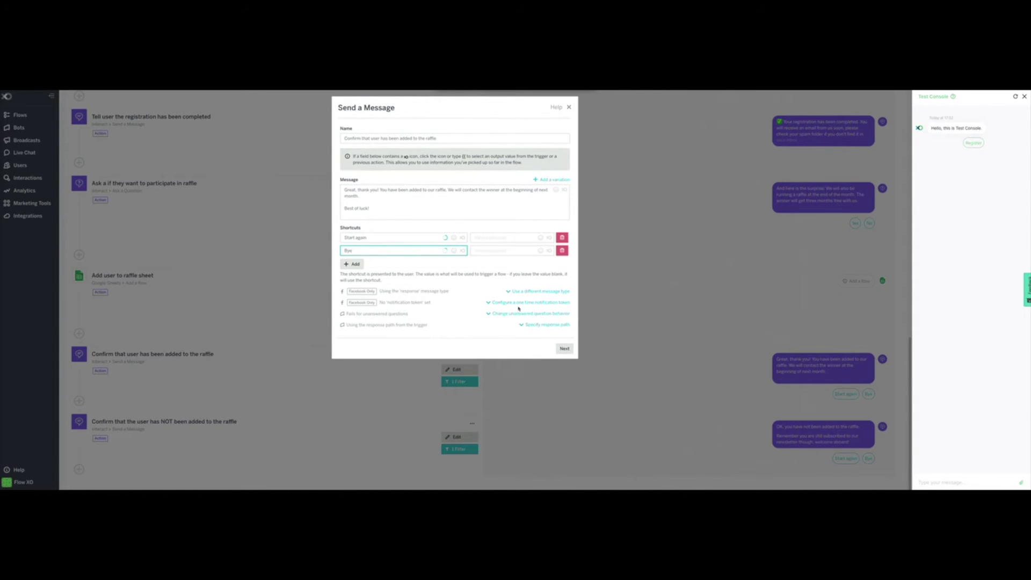
pyautogui.click(565, 349)
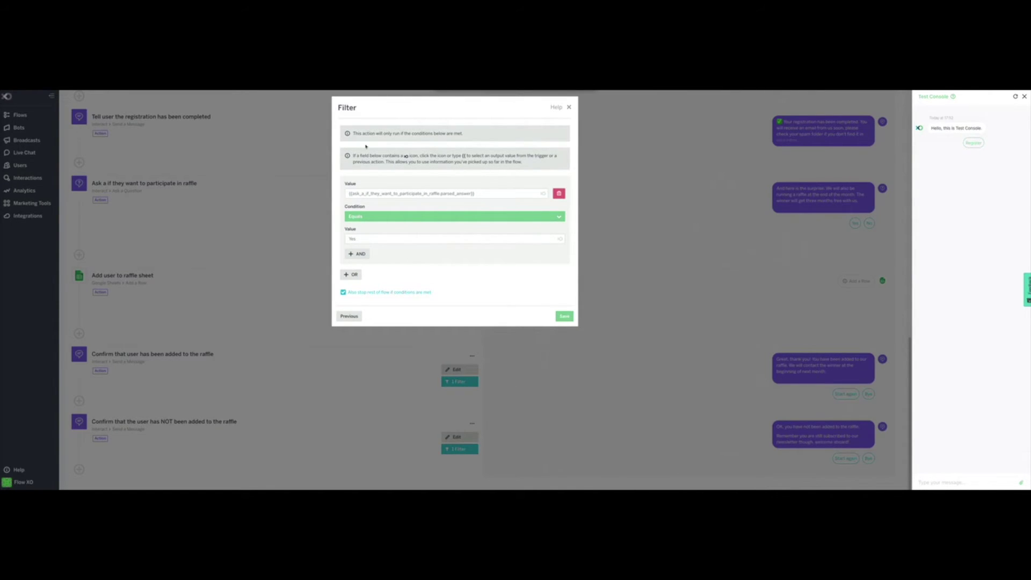
# - Filter the confirmation to run only when the raffle question's Answer equals Yes
pyautogui.moveTo(371, 133); pyautogui.dragTo(488, 135)
pyautogui.click(491, 136)
pyautogui.click(545, 194)
pyautogui.scroll(-2, 548, 222)
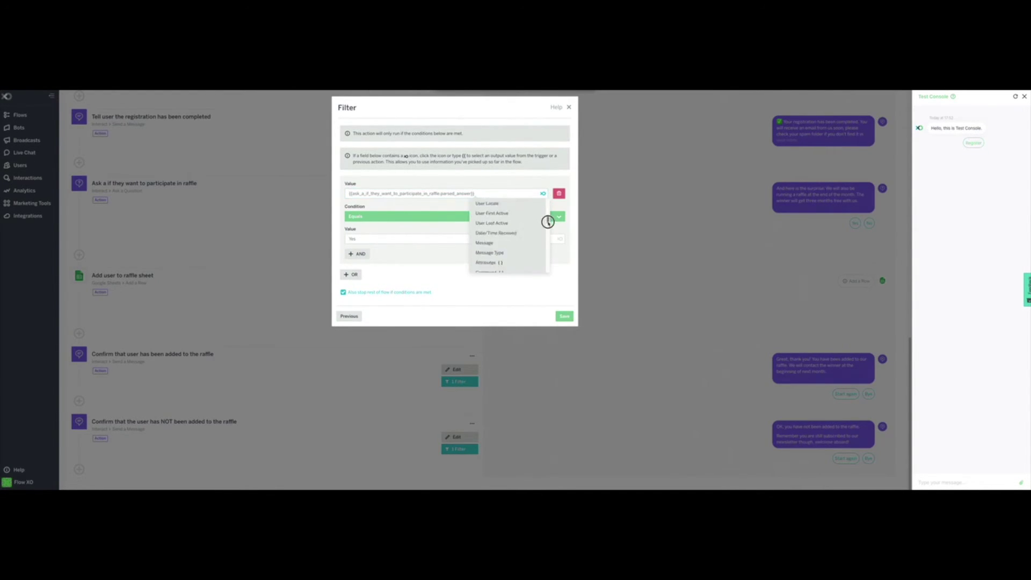
pyautogui.moveTo(548, 222); pyautogui.dragTo(549, 270)
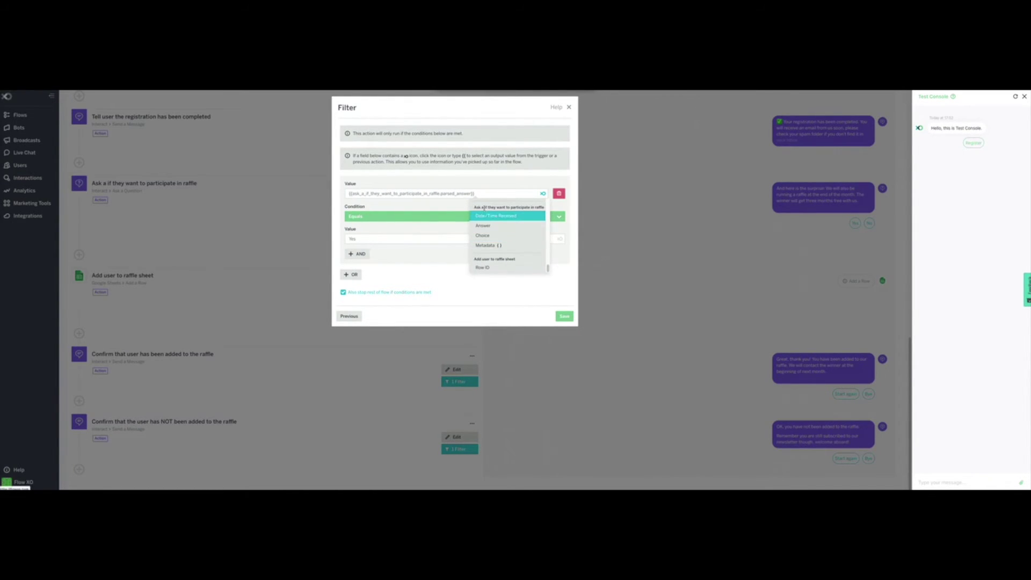
pyautogui.click(380, 193)
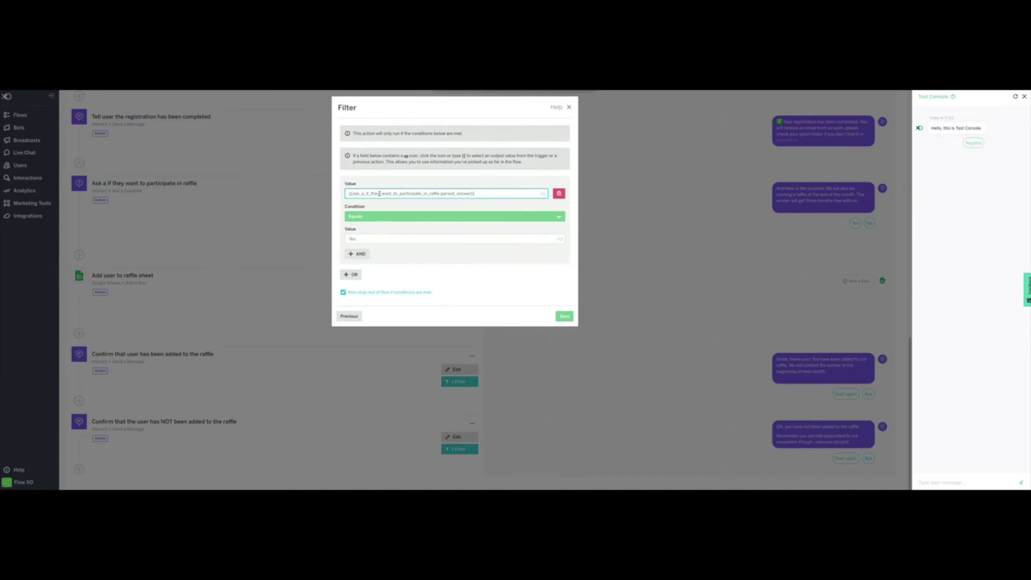
pyautogui.click(358, 239)
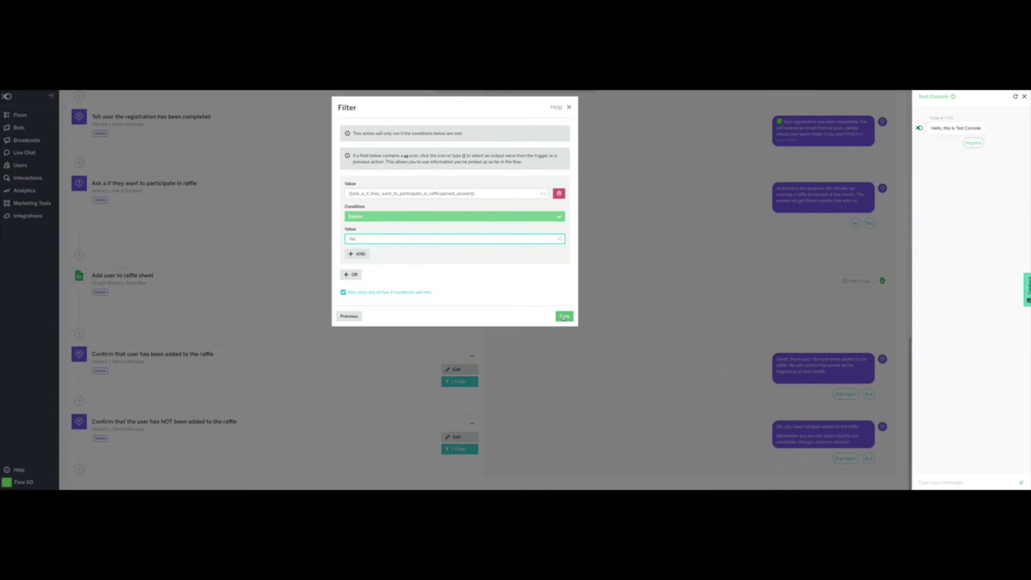
pyautogui.click(564, 317)
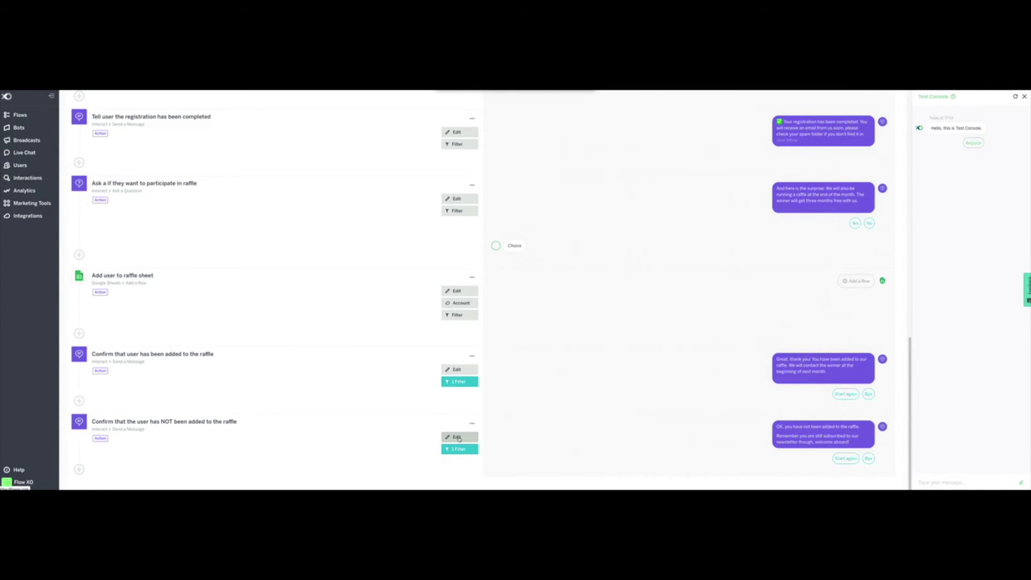
pyautogui.click(458, 438)
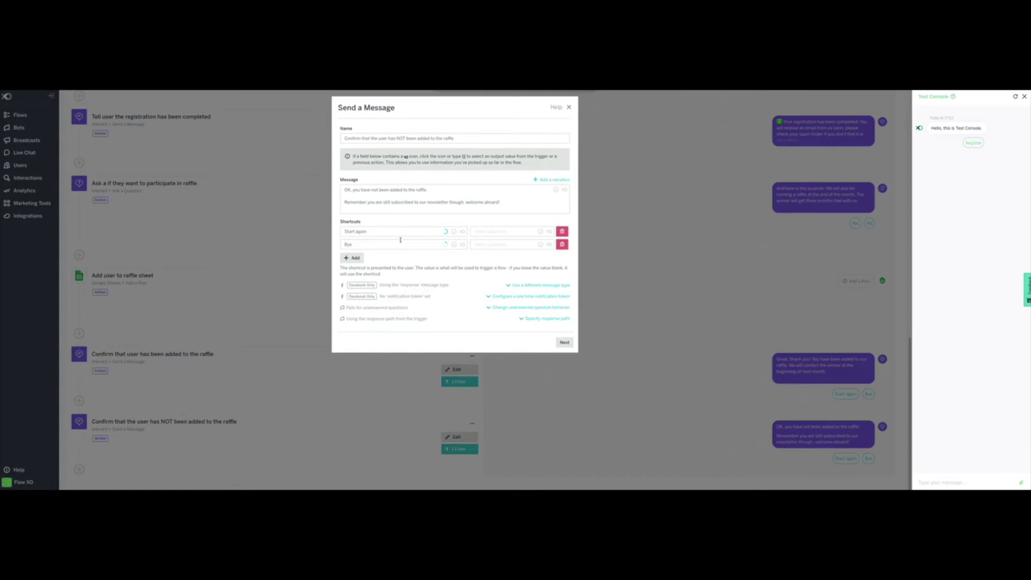
# - Review the NOT-added confirmation message text before moving to its filter
pyautogui.moveTo(507, 201); pyautogui.dragTo(339, 185)
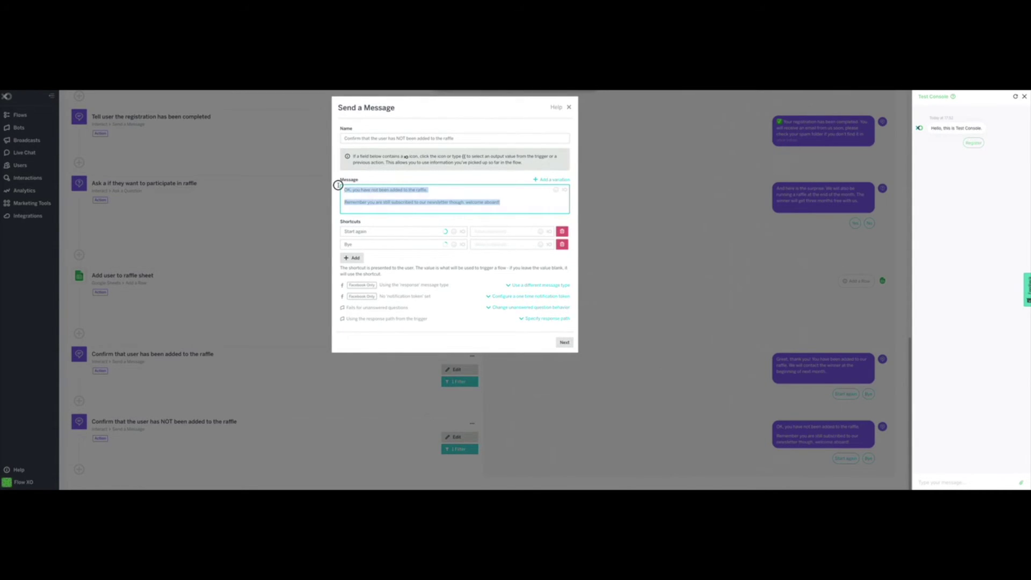
pyautogui.click(375, 202)
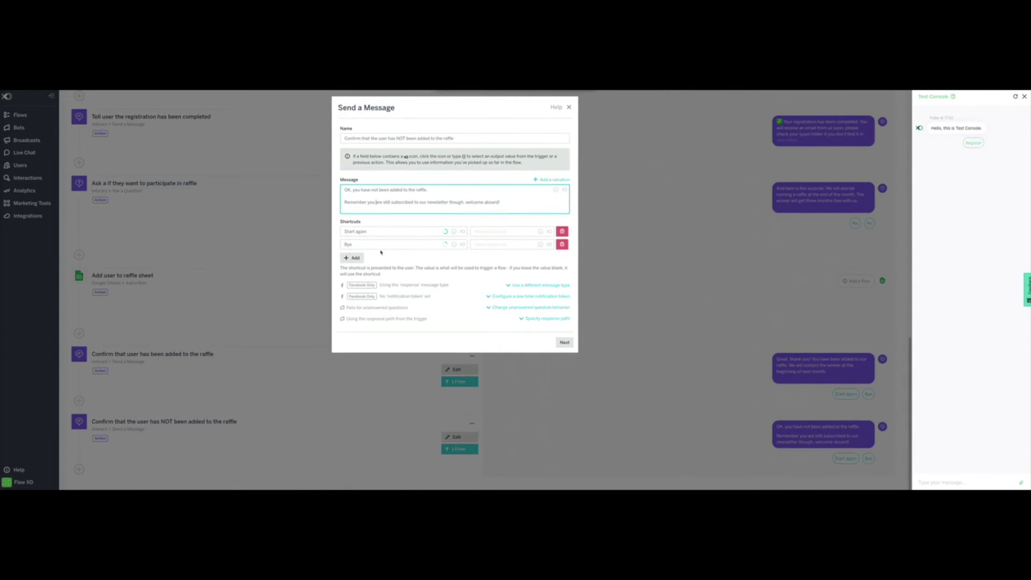
pyautogui.click(564, 342)
# - Save a filter requiring the raffle question's Answer to equal No
pyautogui.moveTo(484, 193); pyautogui.dragTo(342, 191)
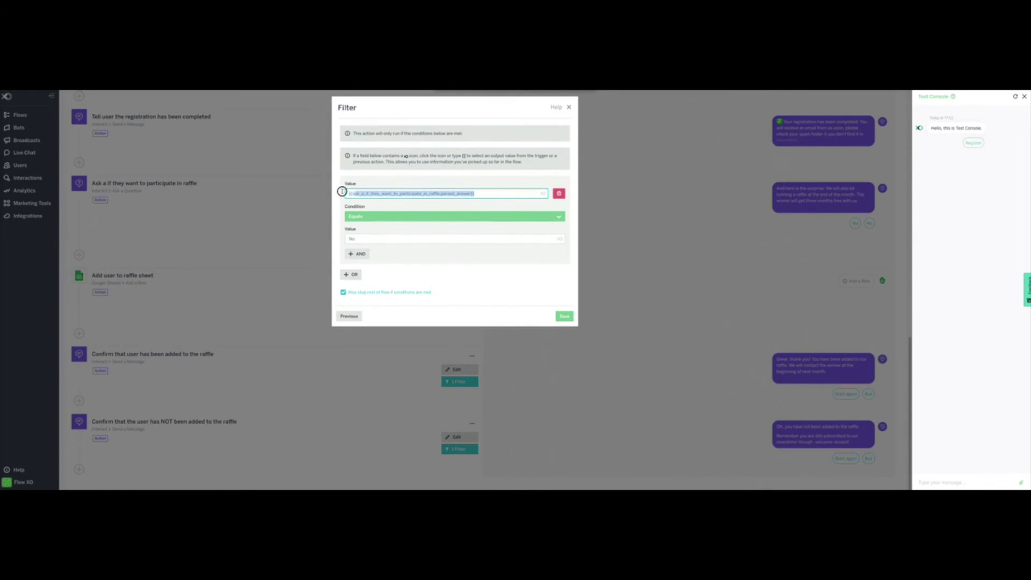
pyautogui.click(385, 194)
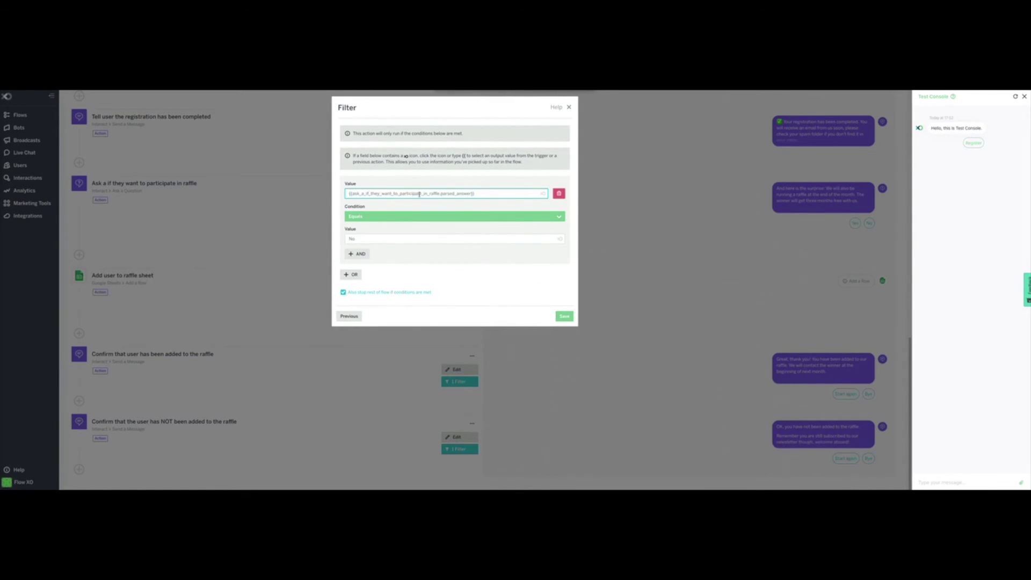
pyautogui.click(543, 194)
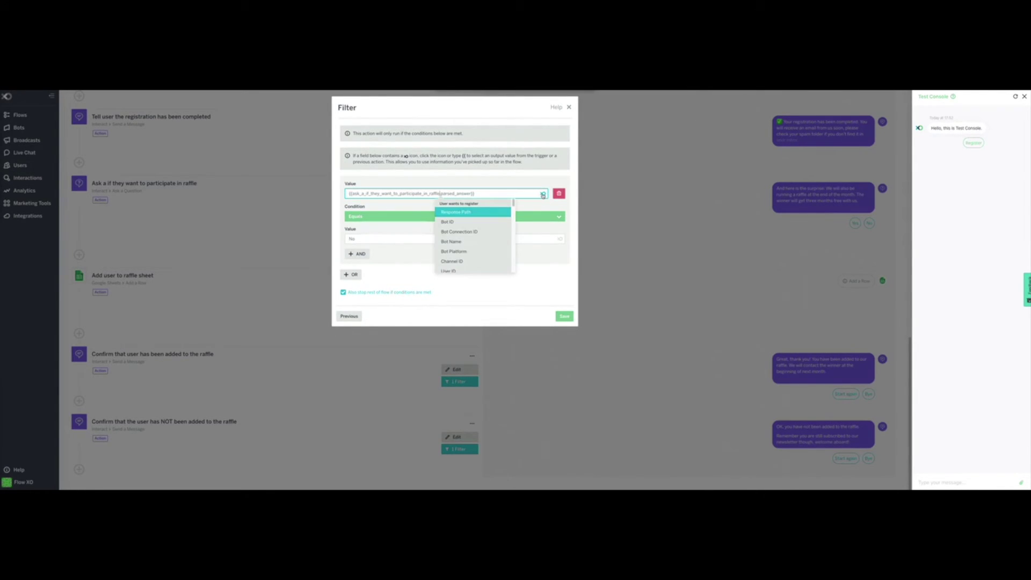
pyautogui.moveTo(514, 204); pyautogui.dragTo(517, 274)
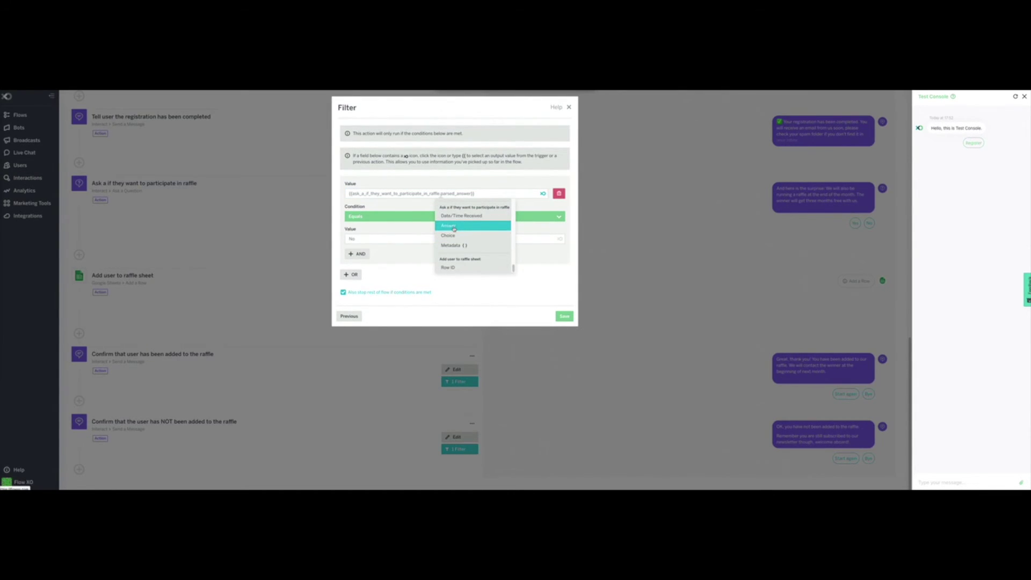
pyautogui.click(454, 230)
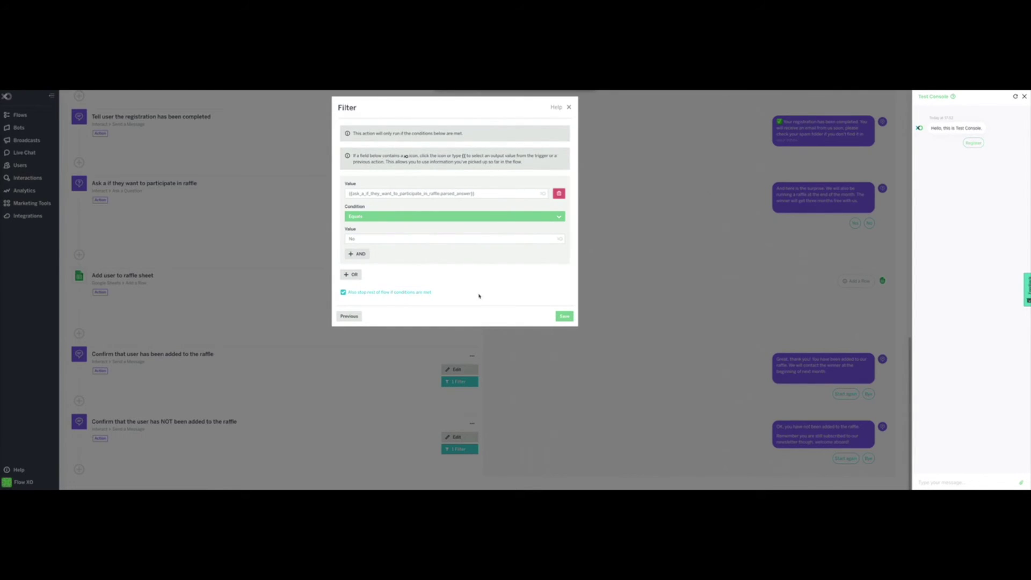
pyautogui.click(563, 317)
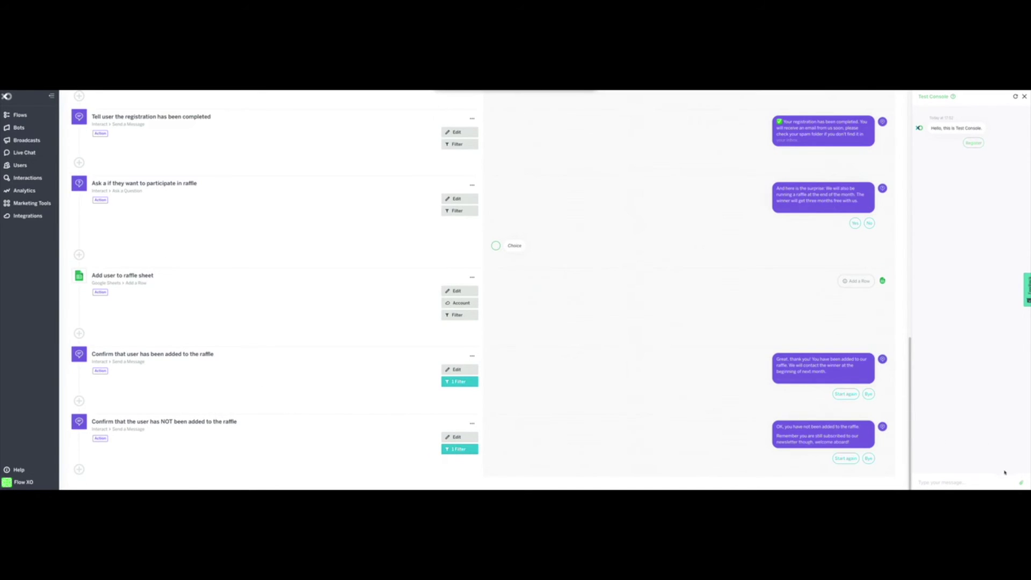
# - Reset the Test Console and start a fresh Register conversation with the bot
pyautogui.click(1015, 98)
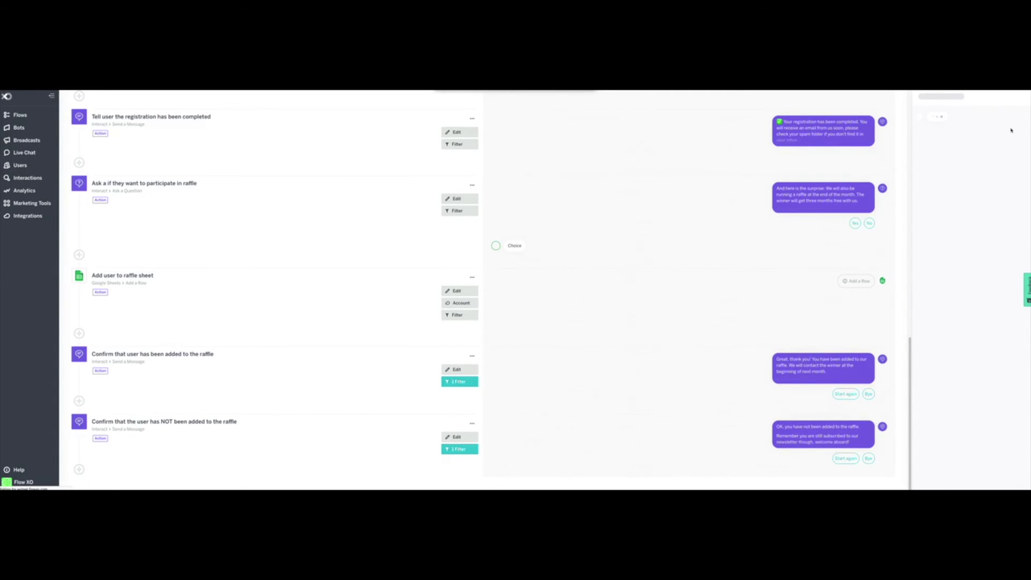
pyautogui.click(975, 143)
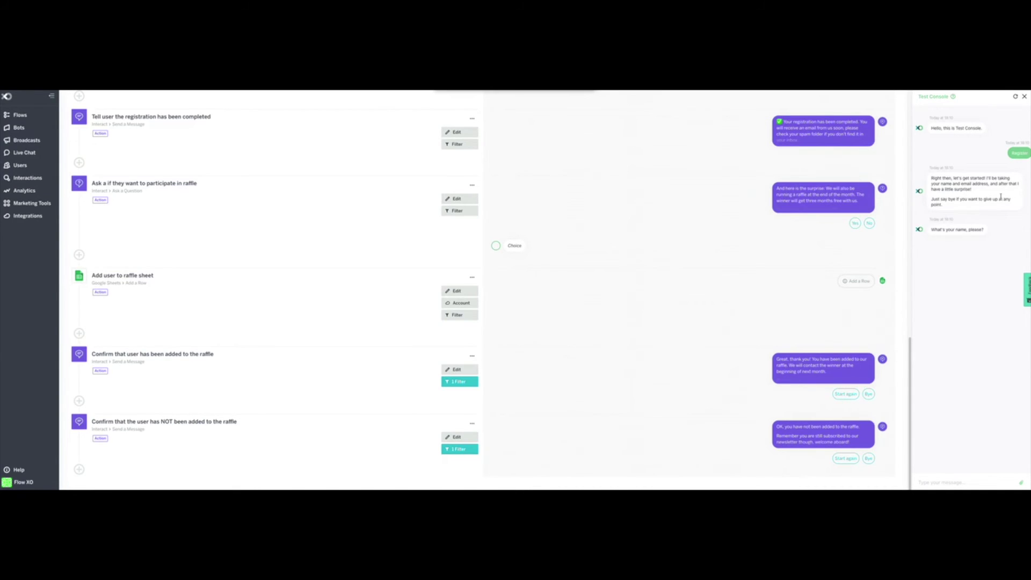
pyautogui.moveTo(991, 184); pyautogui.dragTo(992, 193)
pyautogui.click(995, 195)
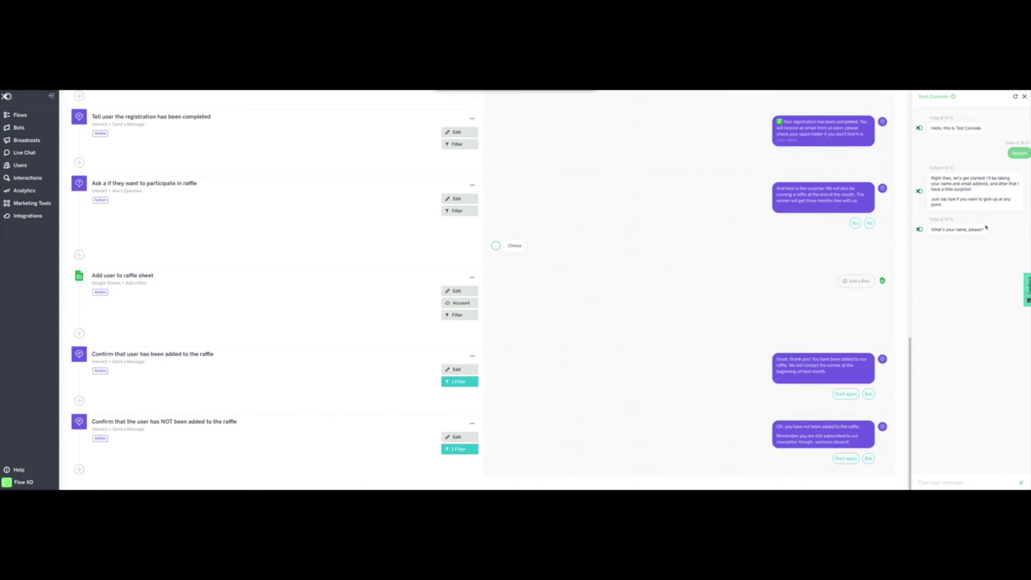
# - Reply to the bot with the user's name and e-mail address
pyautogui.click(944, 484)
pyautogui.press('Return')
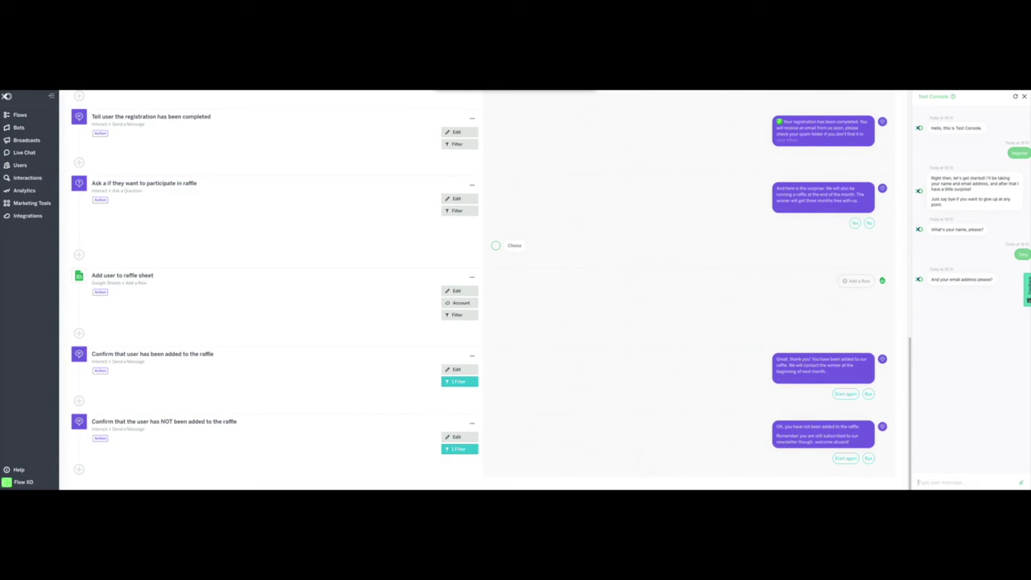
pyautogui.press('Return')
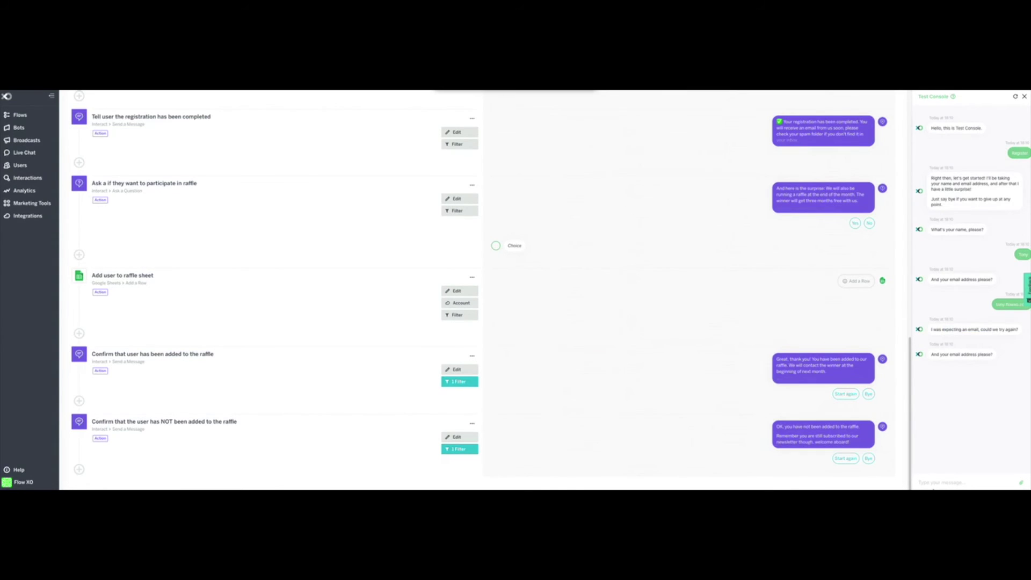
pyautogui.press('Return')
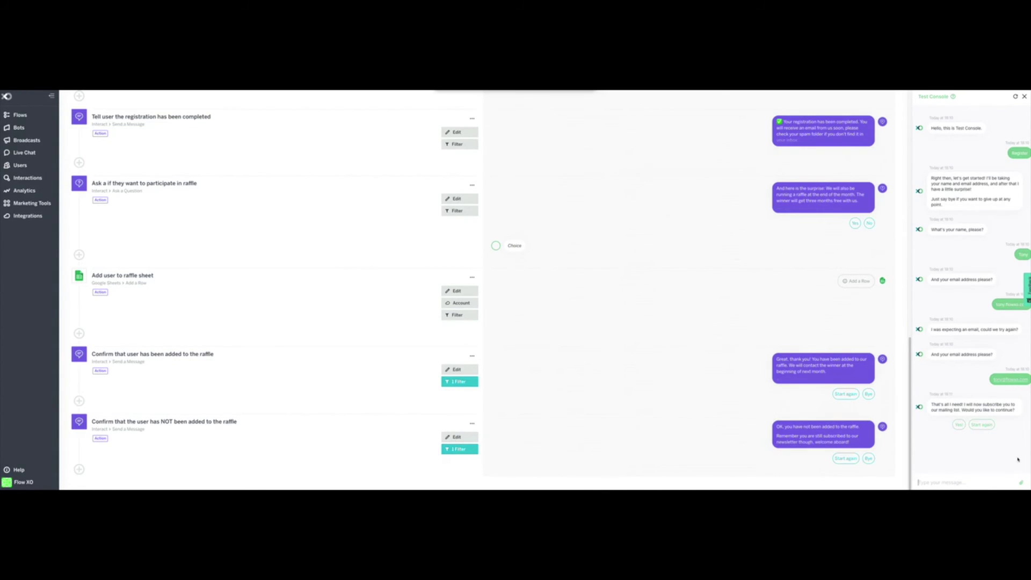
# - Answer Yes to both the mailing-list subscription and the raffle invitation
pyautogui.click(959, 425)
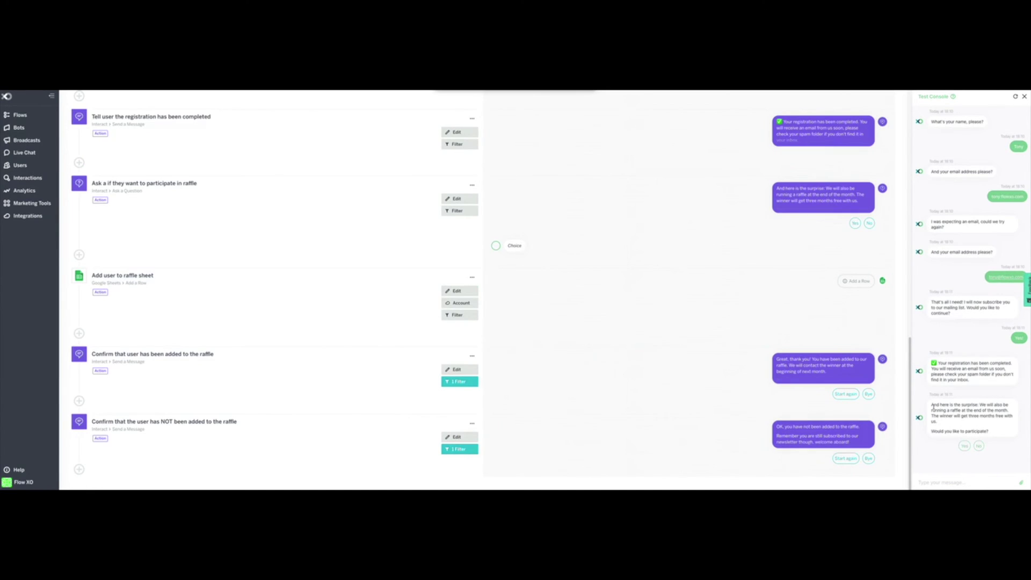
pyautogui.moveTo(933, 407); pyautogui.dragTo(999, 407)
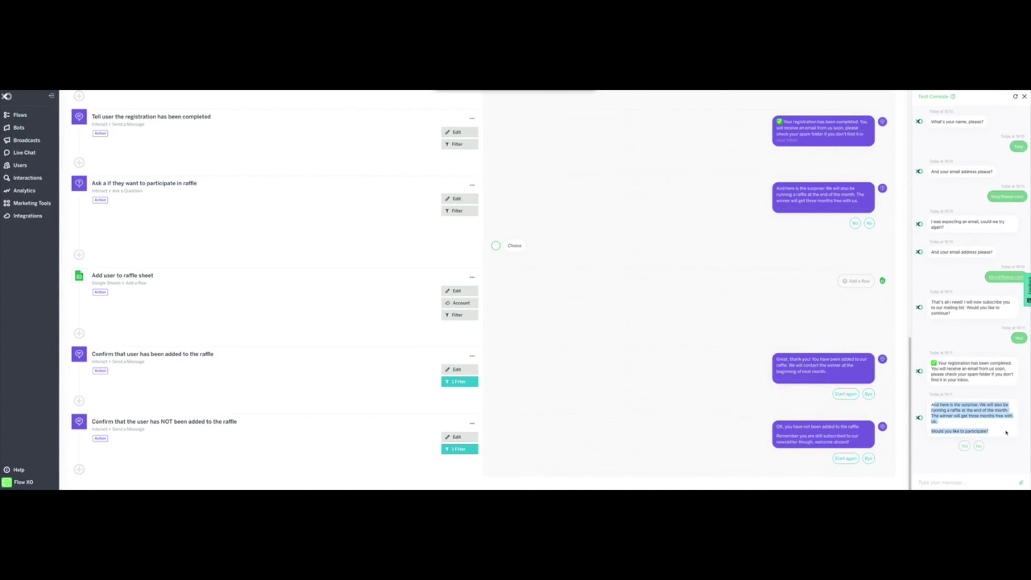
pyautogui.click(965, 445)
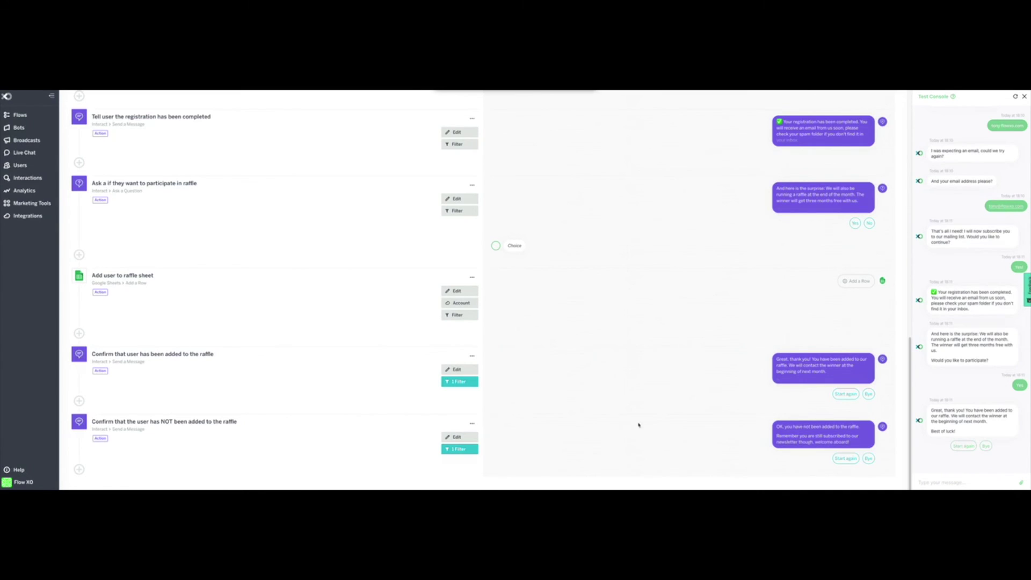
pyautogui.click(456, 369)
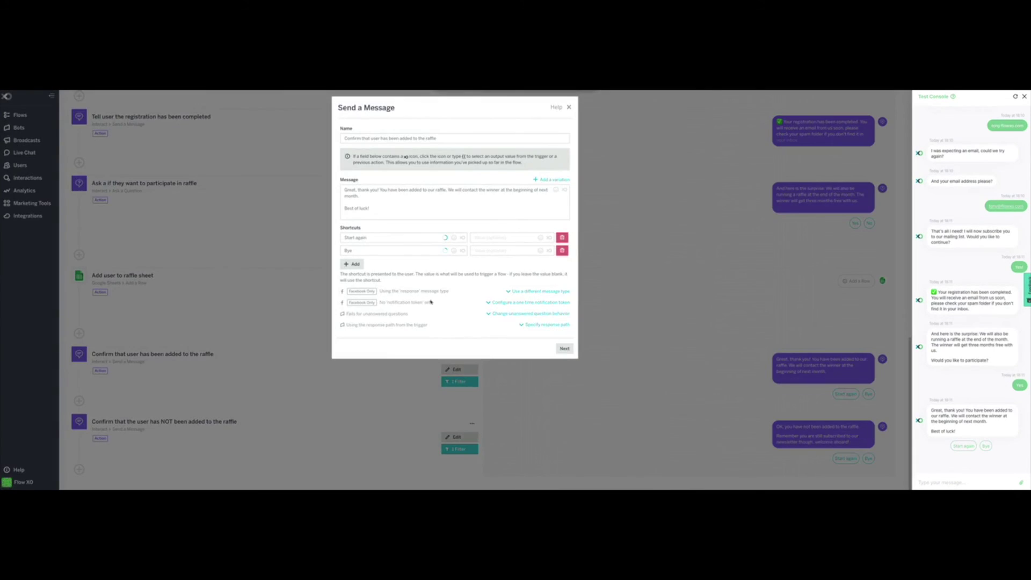
# - Close the confirmation settings and review the trigger's 'Register' and 'Start again' phrases
pyautogui.click(569, 107)
pyautogui.scroll(6, 329, 299)
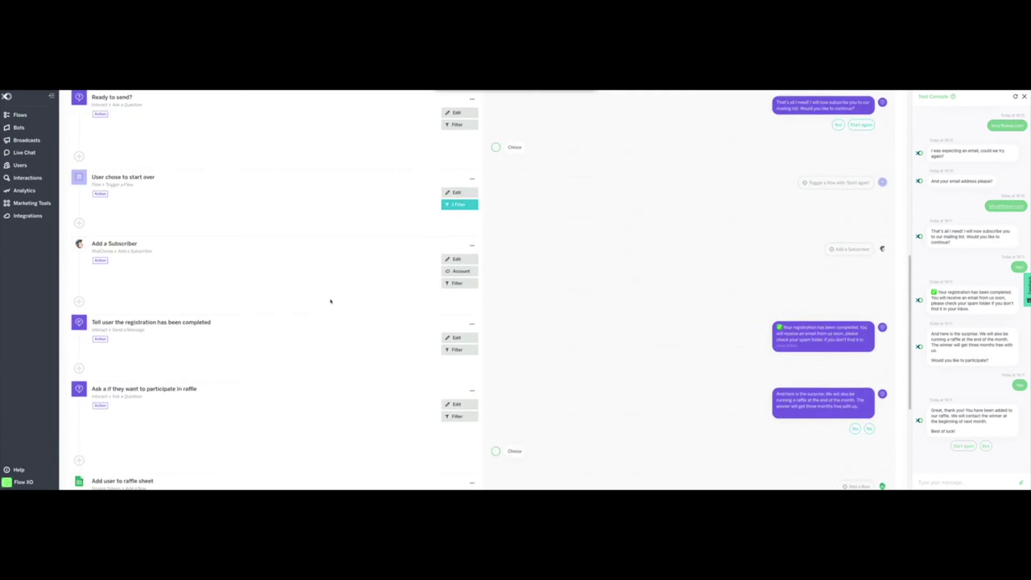
pyautogui.scroll(5, 330, 301)
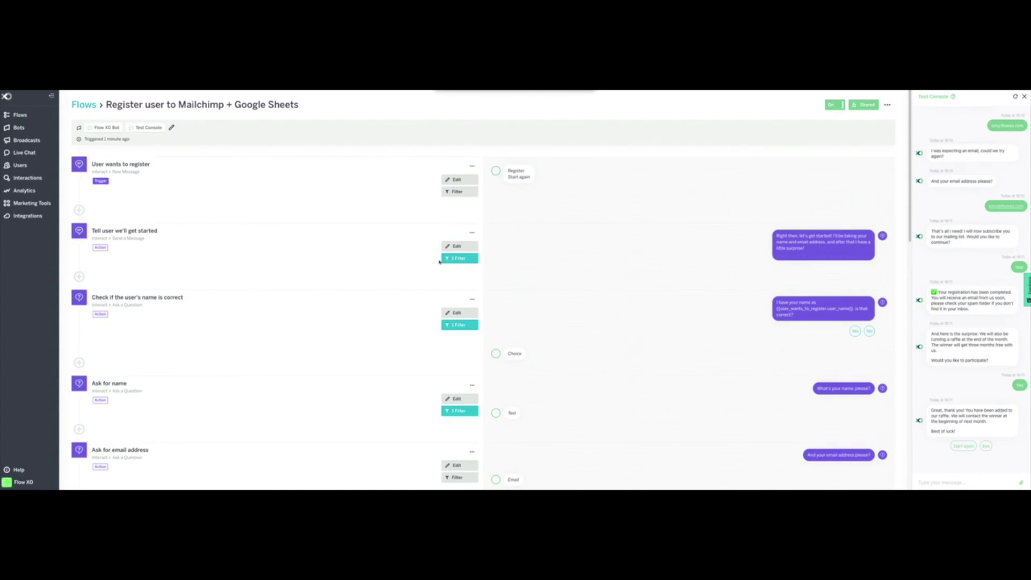
pyautogui.click(459, 180)
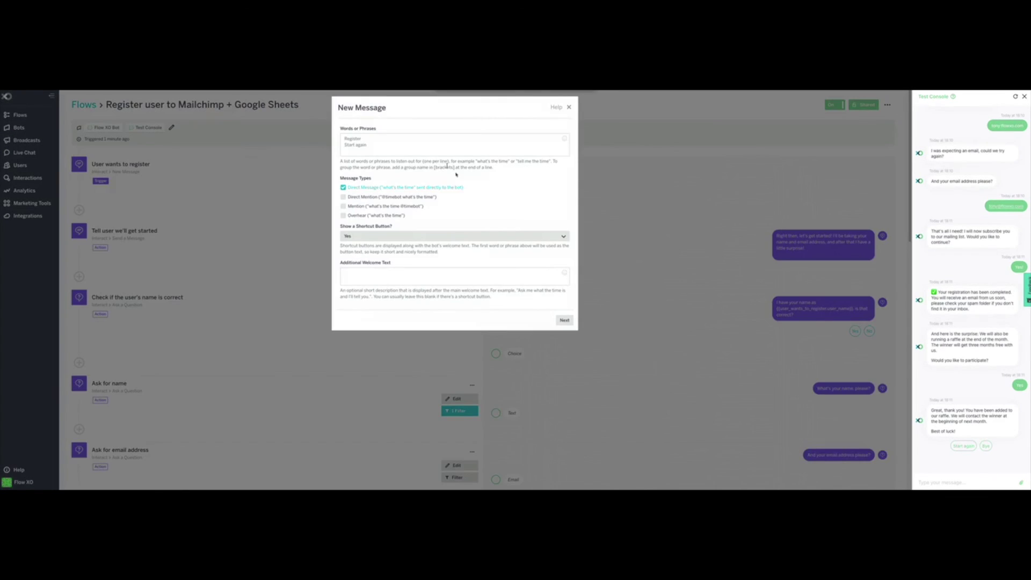
pyautogui.click(377, 145)
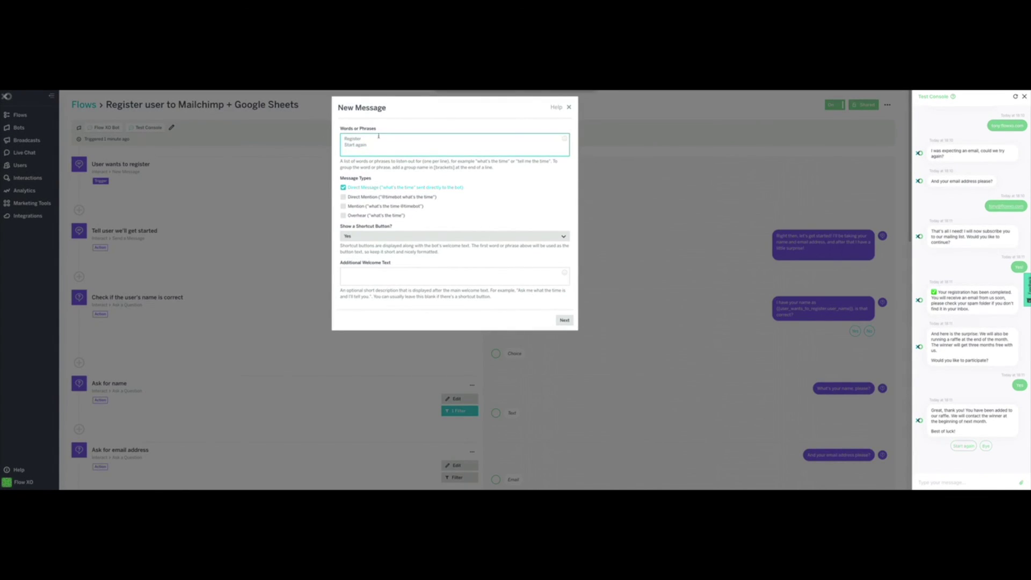
pyautogui.click(569, 107)
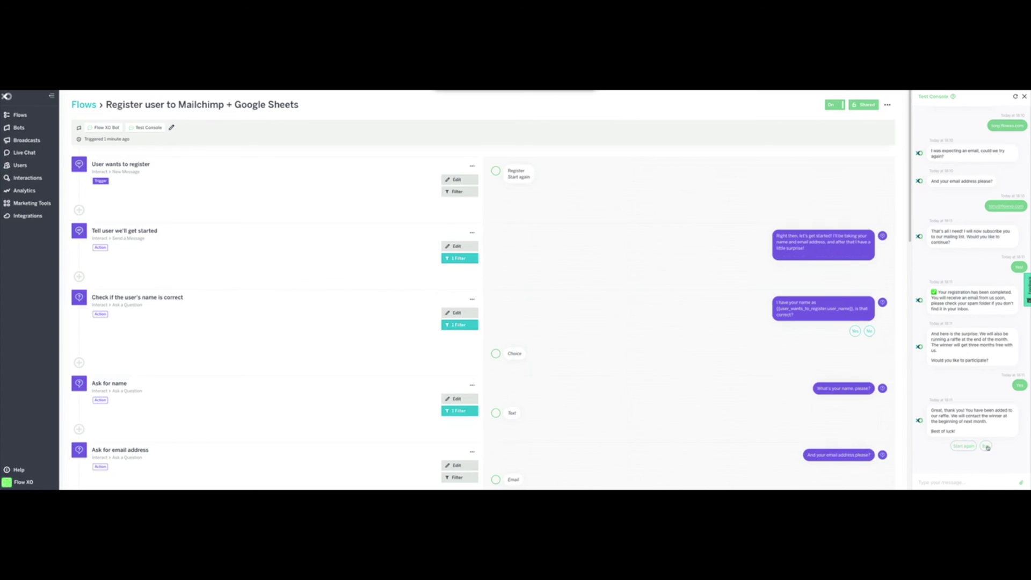
pyautogui.scroll(-3, 322, 412)
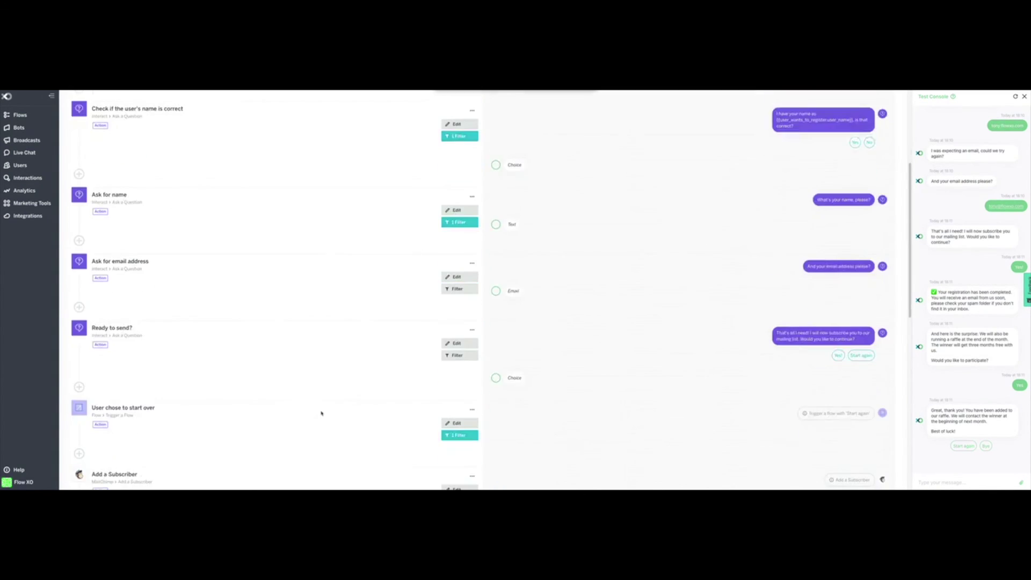
pyautogui.scroll(3, 321, 413)
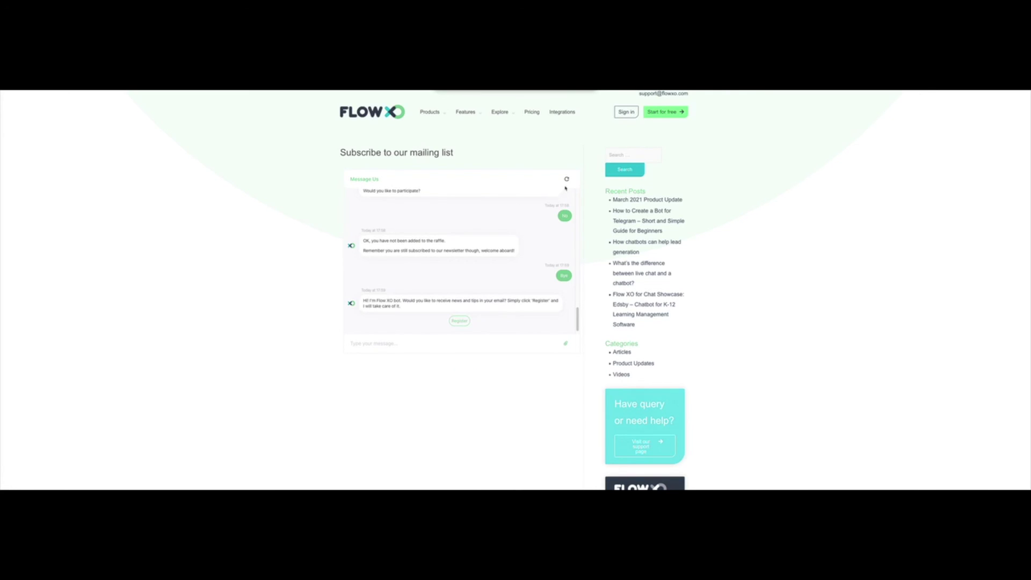
# - Restart the mailing-list chat widget conversation on the website
pyautogui.click(567, 179)
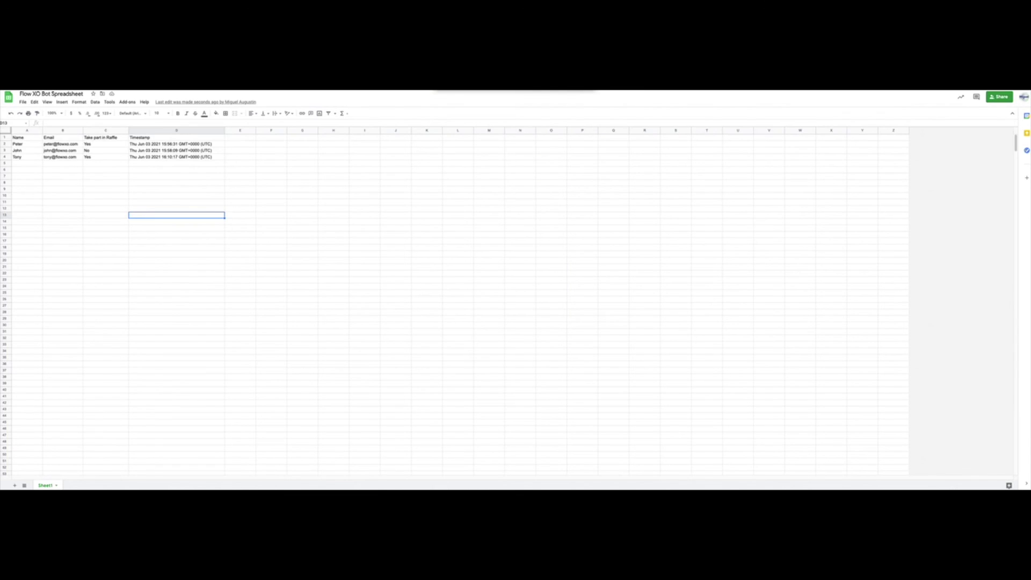
pyautogui.click(316, 249)
pyautogui.click(227, 196)
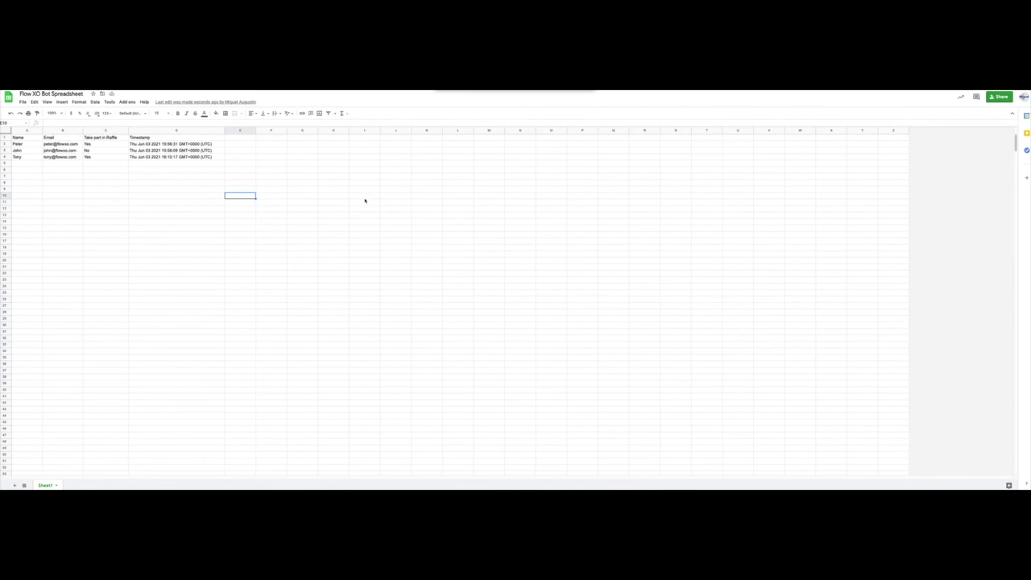
pyautogui.moveTo(365, 234); pyautogui.dragTo(10, 141)
pyautogui.click(177, 176)
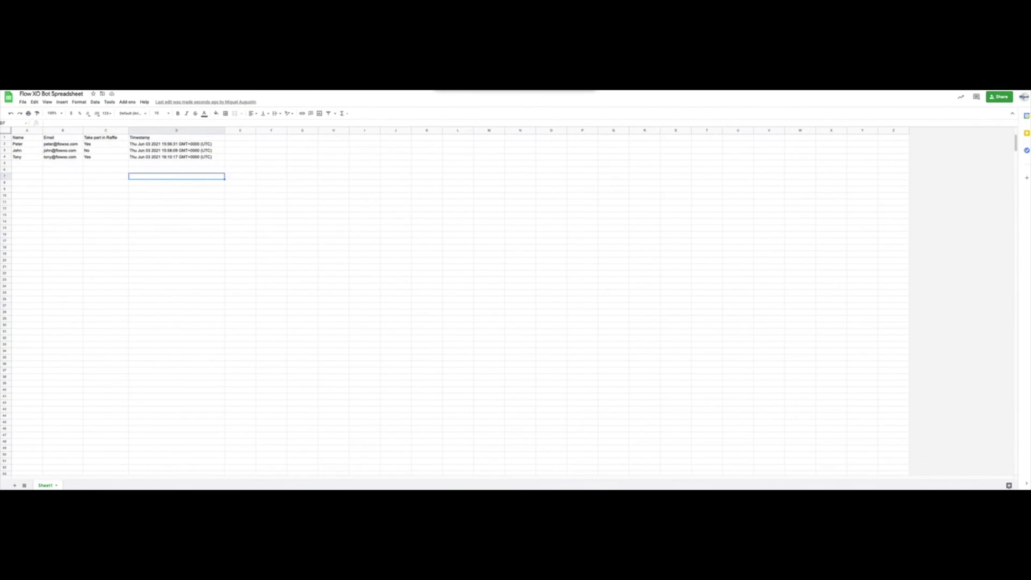